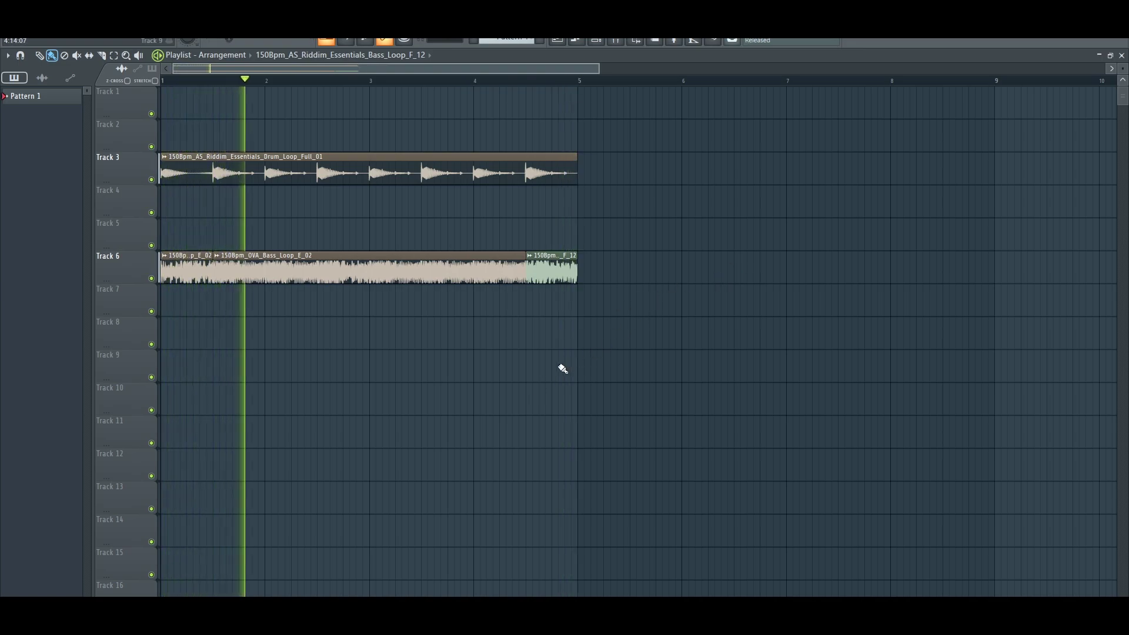
Solo the bass loop track (Track 6), play it, and select its Insert 1 channel in the mixer
{"action": "key", "text": "space"}
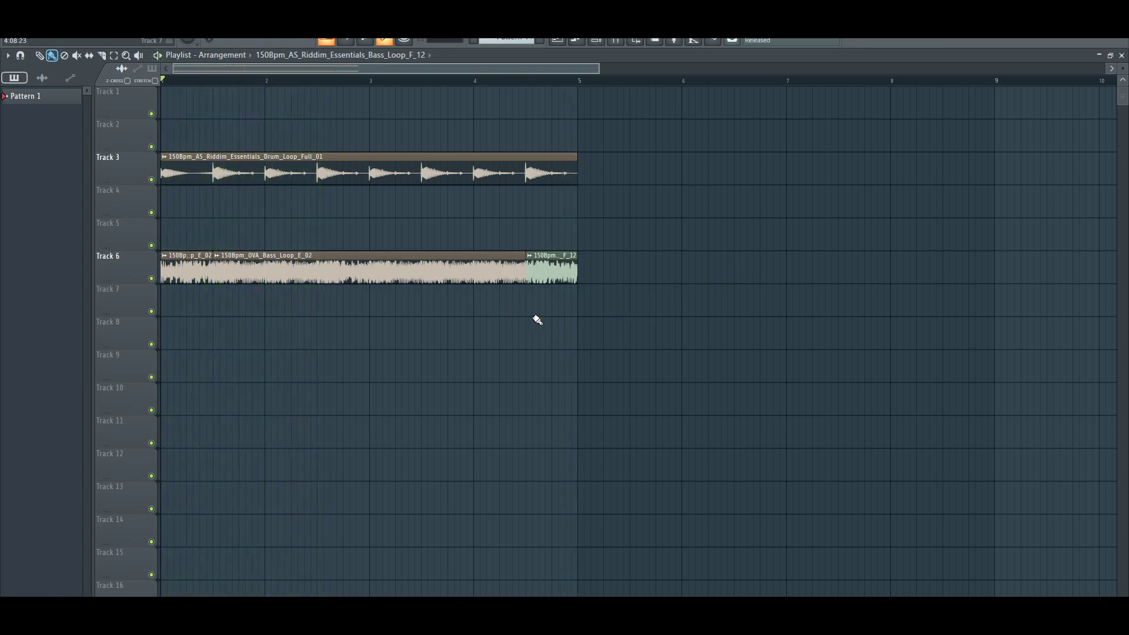
{"action": "right_click", "coordinate": [151, 278]}
{"action": "key", "text": "space"}
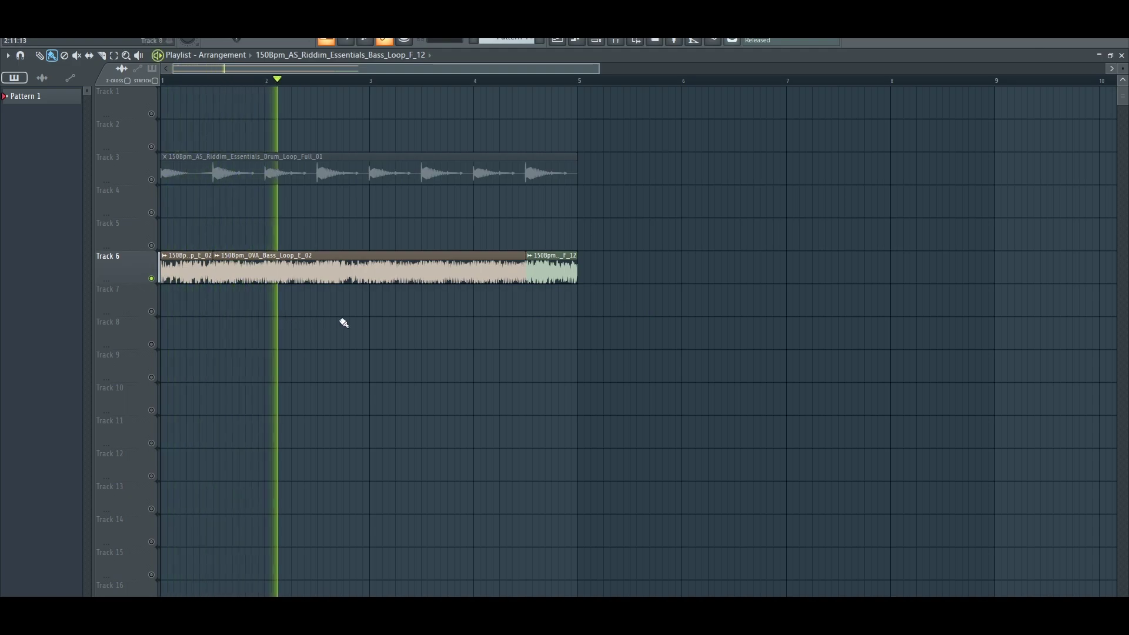
{"action": "left_click", "coordinate": [614, 40]}
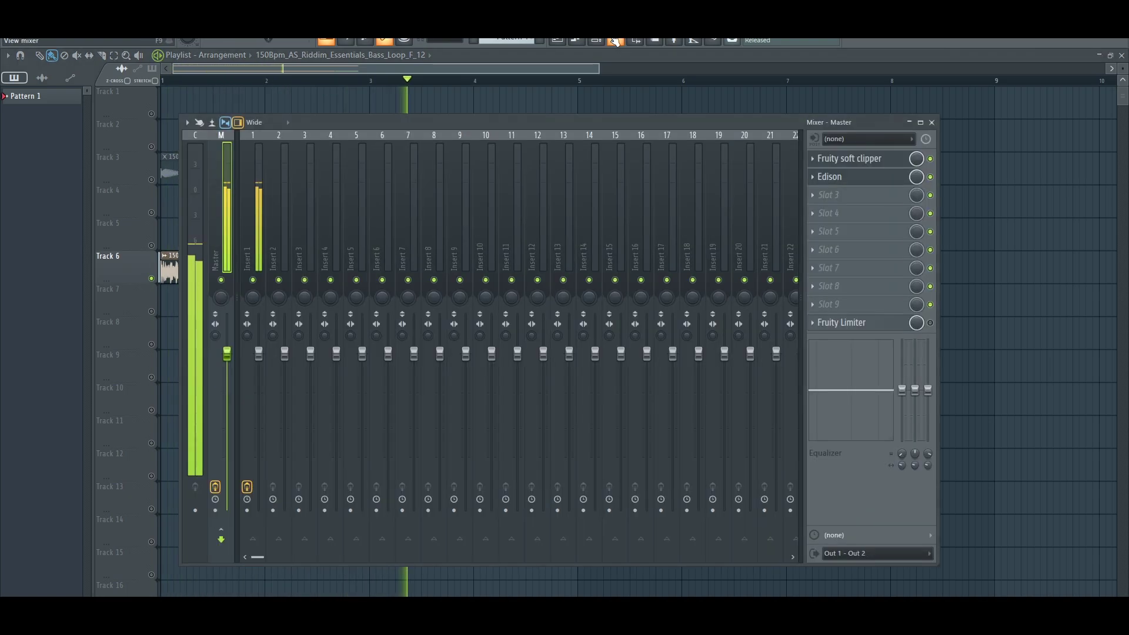
{"action": "left_click", "coordinate": [259, 212]}
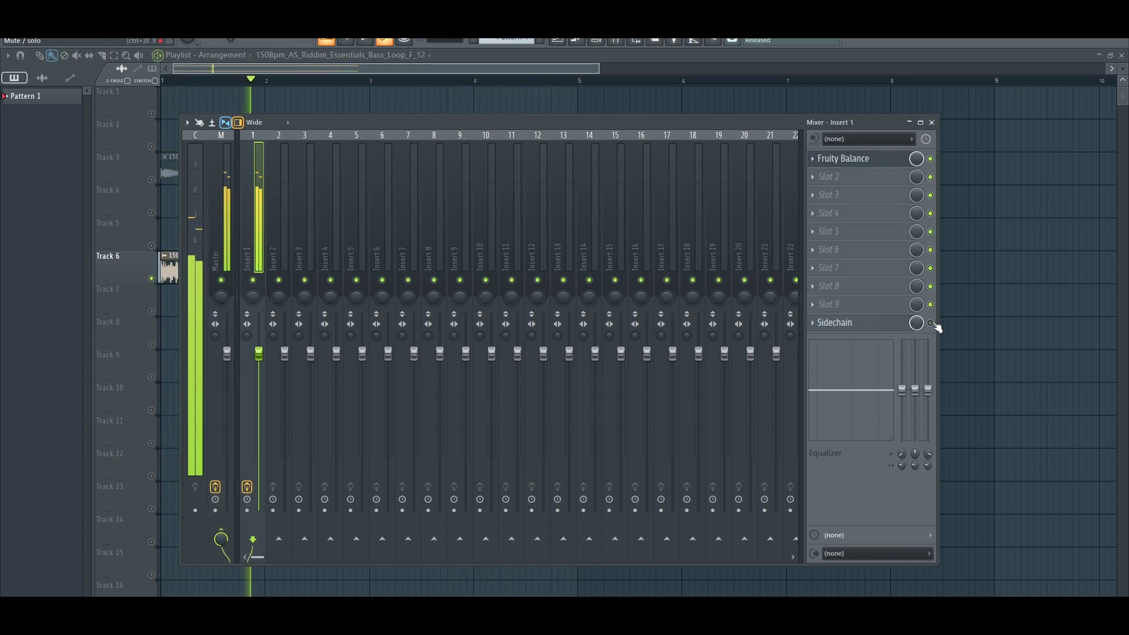
Load the Waves CLA-2A Stereo compressor into slot 2 of Insert 1 and place its window over the mixer
{"action": "left_click_drag", "start_coordinate": [668, 137], "coordinate": [642, 323]}
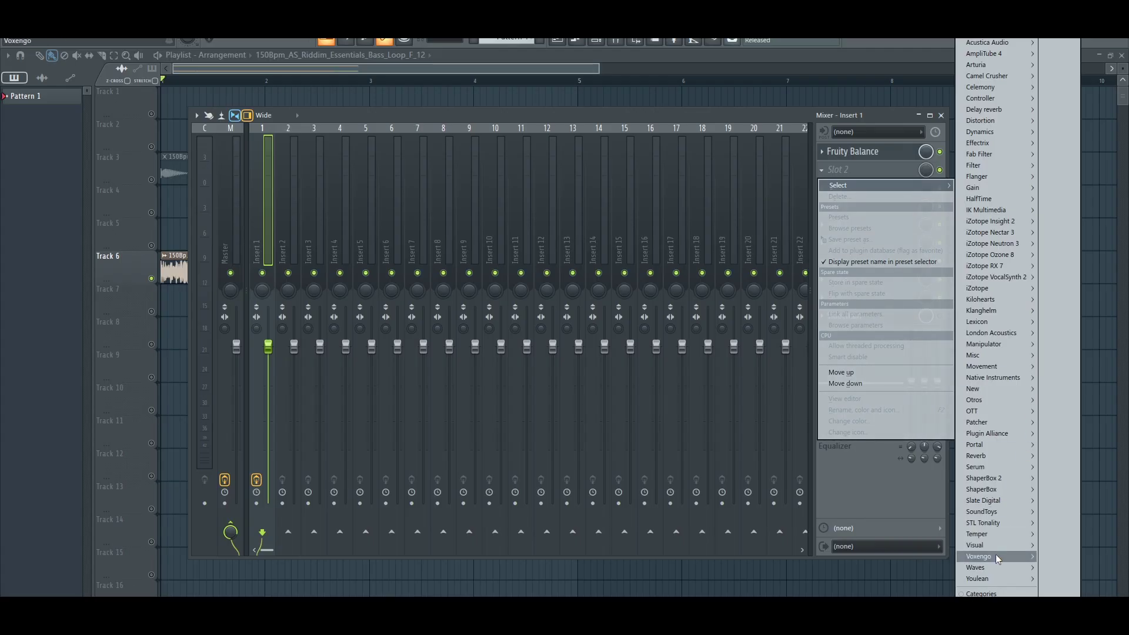
{"action": "mouse_move", "coordinate": [991, 567]}
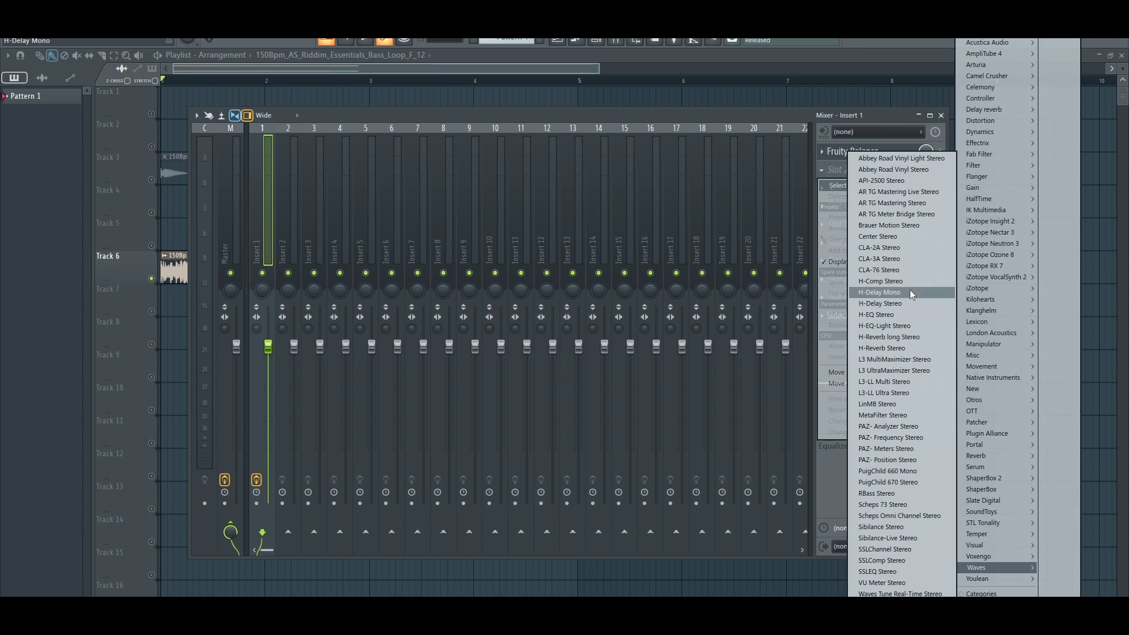
{"action": "left_click", "coordinate": [898, 248]}
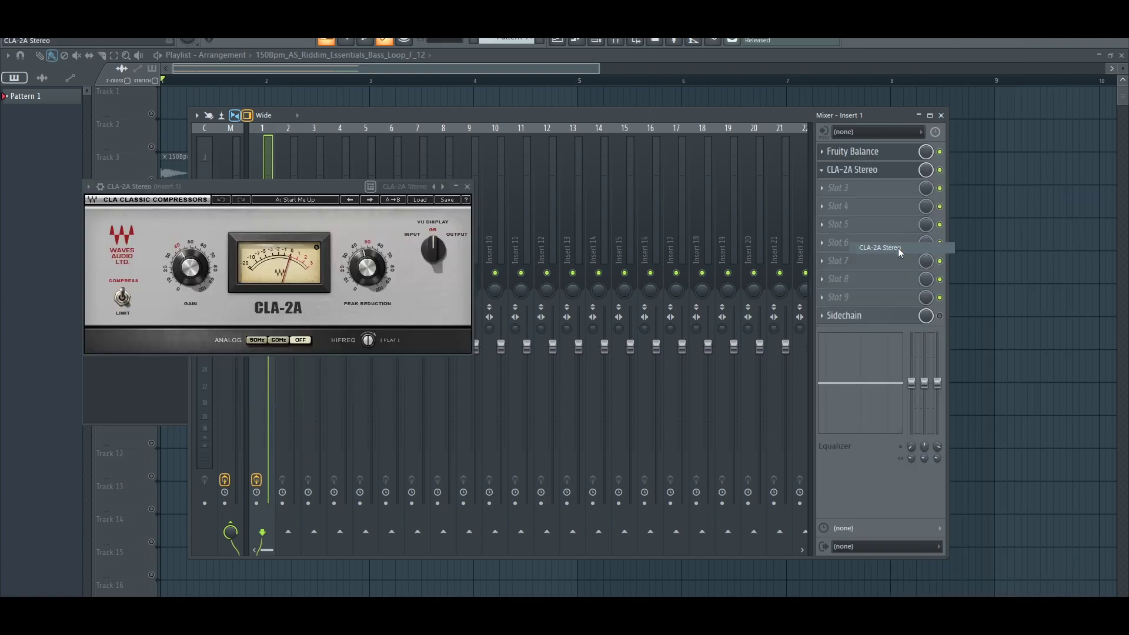
{"action": "left_click_drag", "start_coordinate": [320, 184], "coordinate": [568, 159]}
Load the Full Reset preset in the CLA-2A, set its gain to about 33.2 while the loop plays, and close the plugin
{"action": "left_click", "coordinate": [666, 176]}
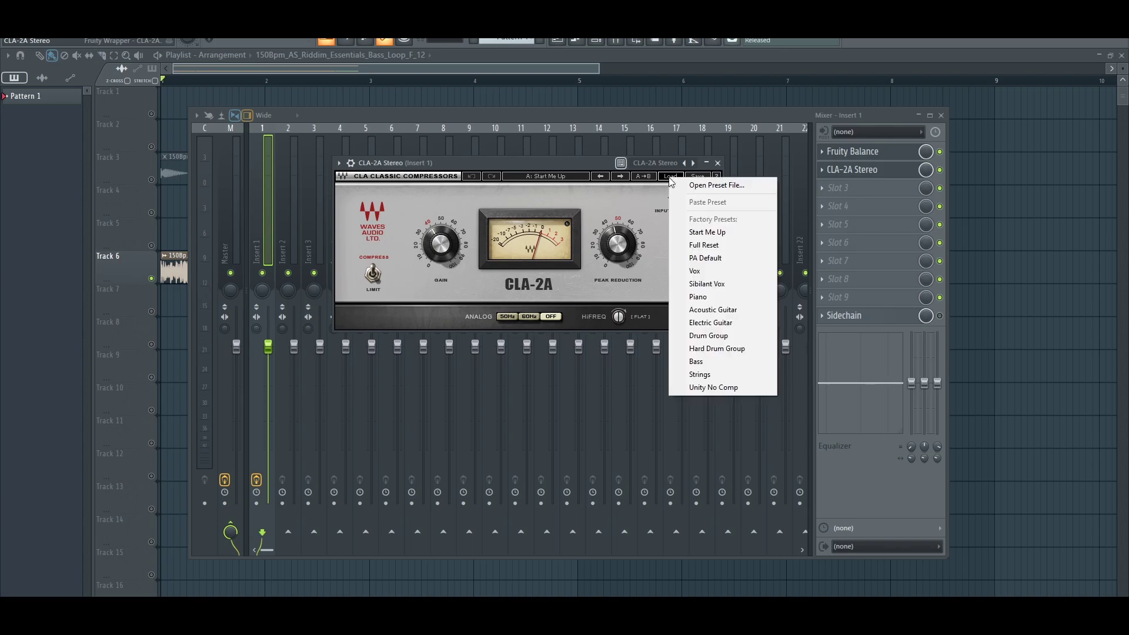
{"action": "left_click", "coordinate": [719, 243]}
{"action": "key", "text": "space"}
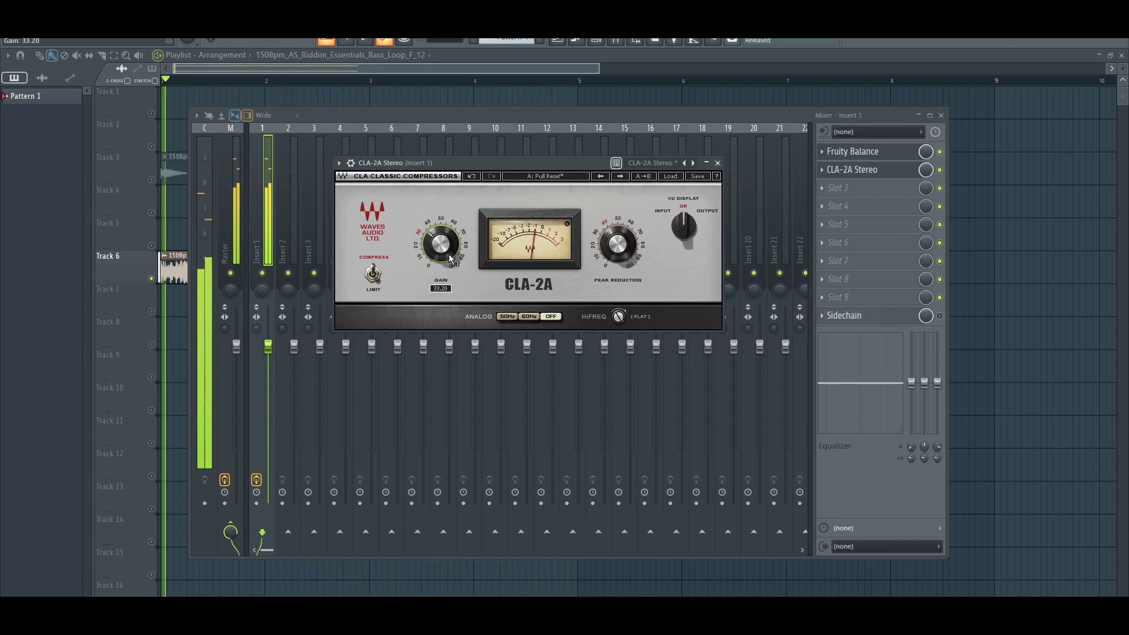
{"action": "left_click", "coordinate": [351, 163]}
{"action": "left_click_drag", "start_coordinate": [428, 166], "coordinate": [444, 152]}
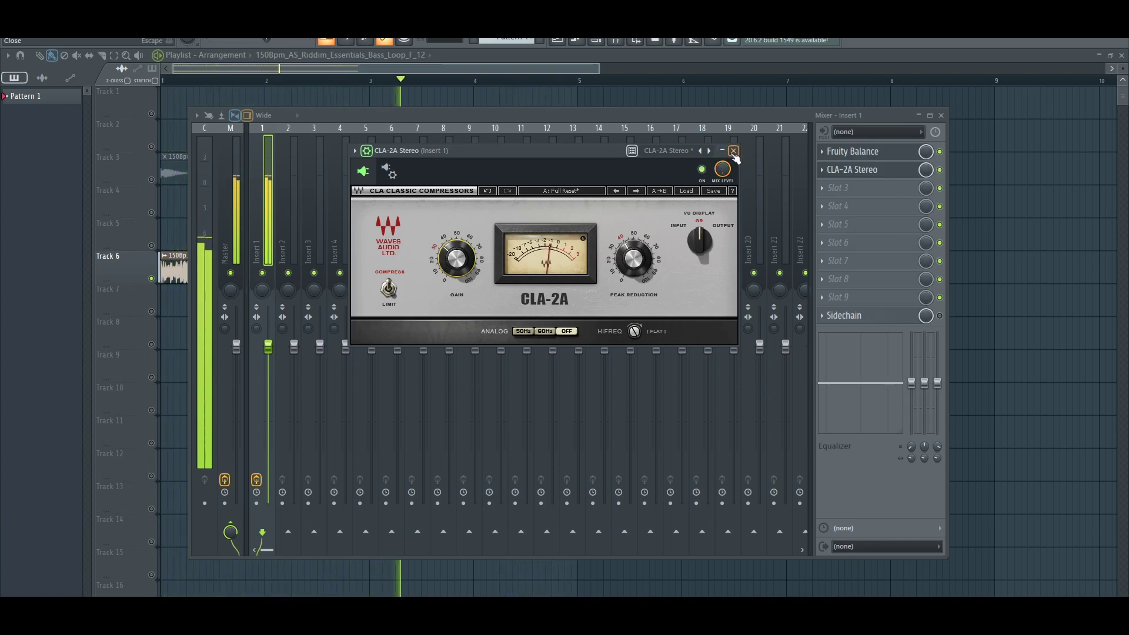
{"action": "left_click", "coordinate": [733, 152]}
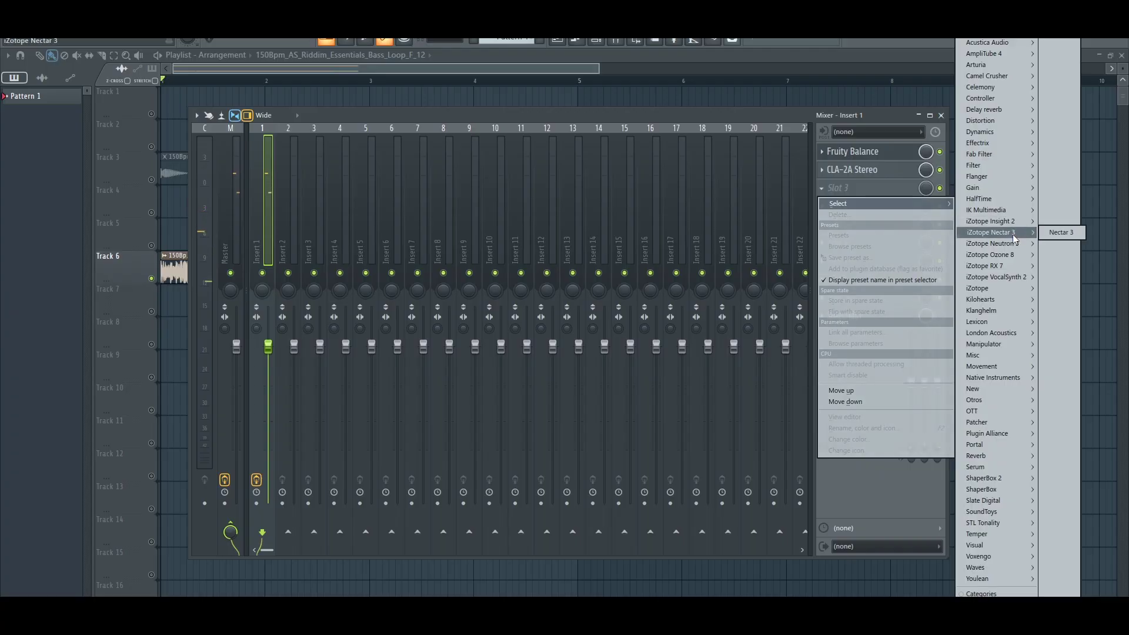
Load the iZotope Neutron 3 Equalizer into slot 3 of Insert 1 and place its window over the mixer
{"action": "mouse_move", "coordinate": [1013, 242]}
{"action": "left_click", "coordinate": [912, 265]}
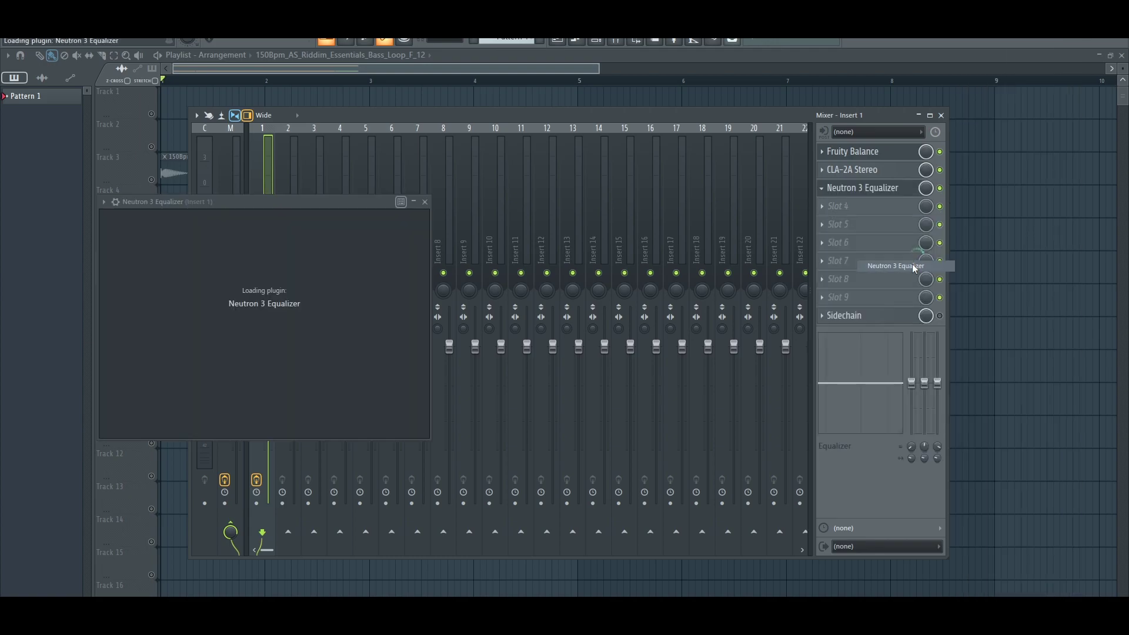
{"action": "left_click_drag", "start_coordinate": [495, 202], "coordinate": [647, 101]}
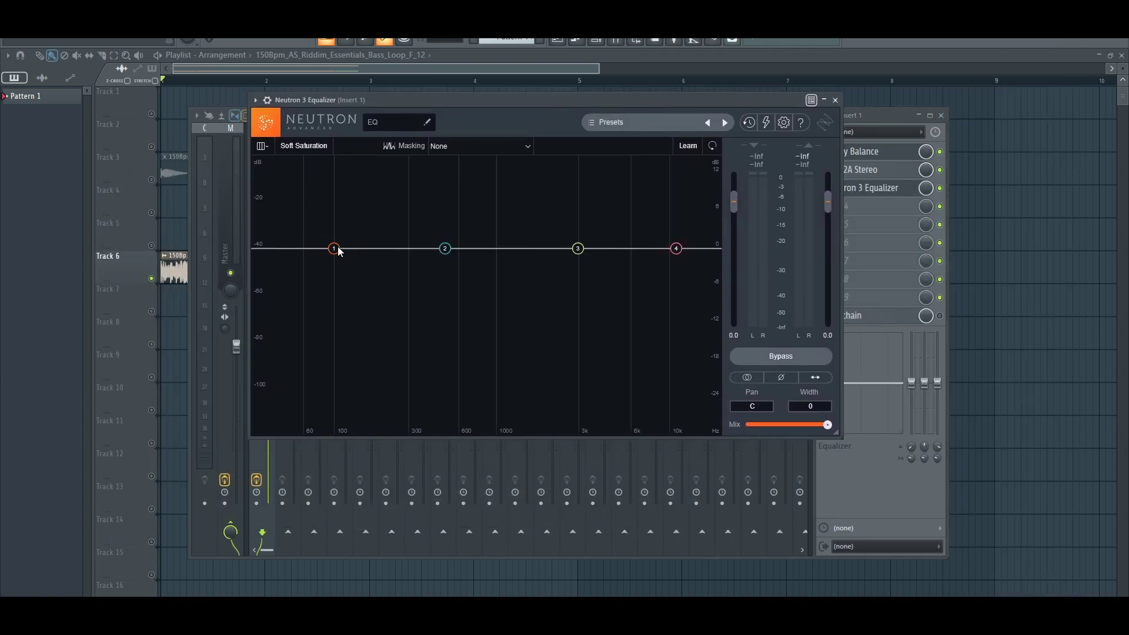
Change EQ band 1 to a Flat Highpass and move it to the very low end below 60 Hz
{"action": "left_click", "coordinate": [676, 248]}
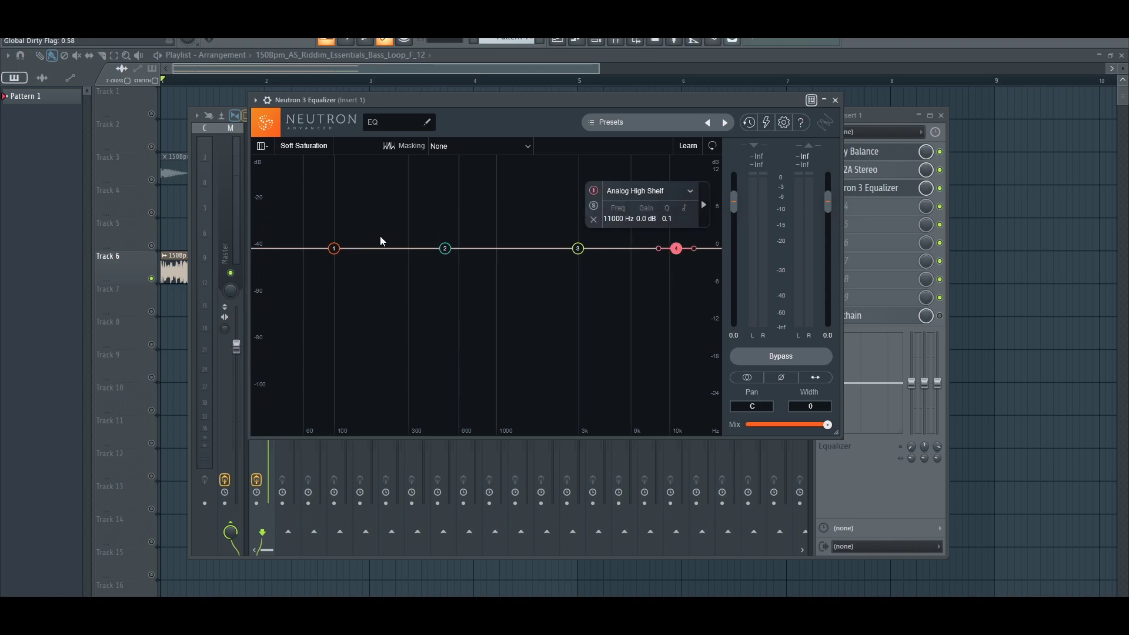
{"action": "left_click", "coordinate": [334, 248]}
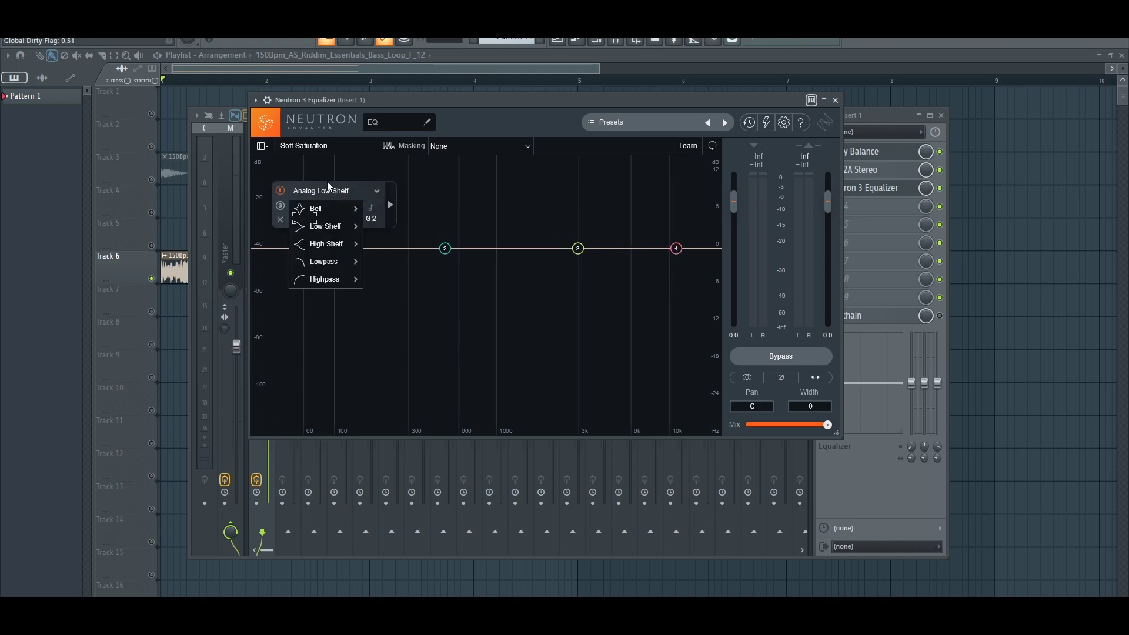
{"action": "mouse_move", "coordinate": [315, 275]}
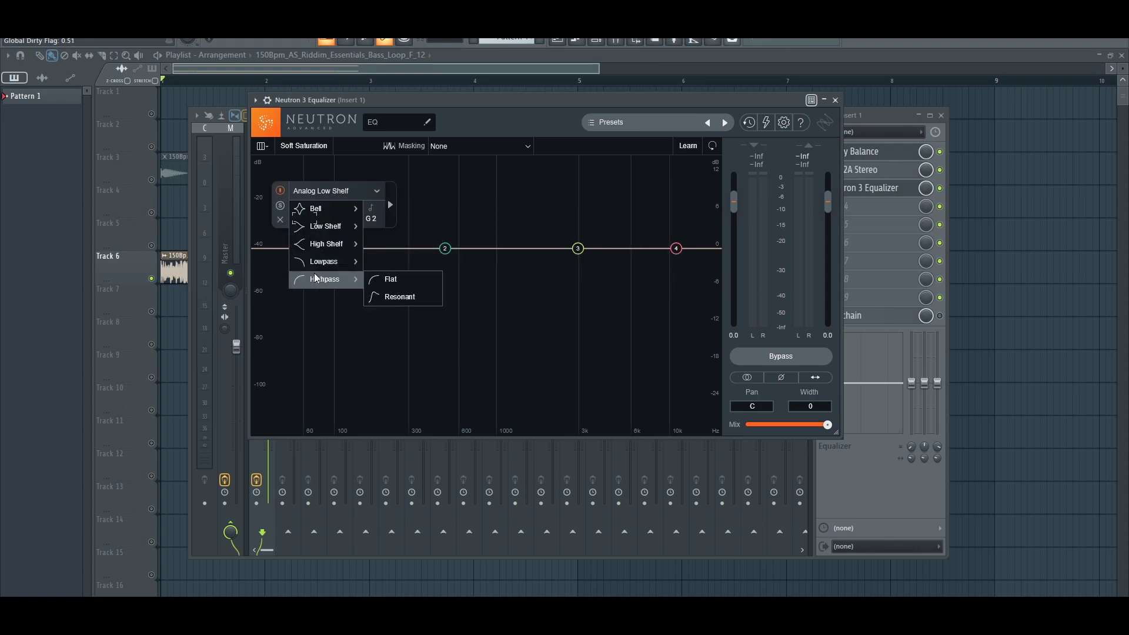
{"action": "left_click", "coordinate": [370, 280]}
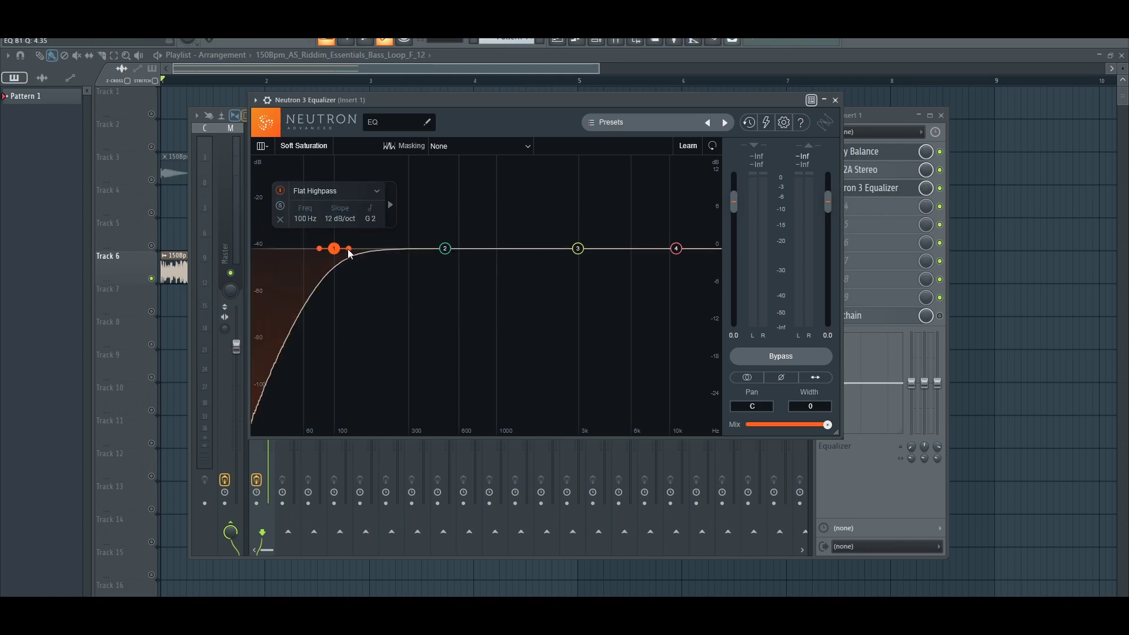
{"action": "left_click_drag", "start_coordinate": [348, 251], "coordinate": [272, 254]}
Change EQ band 4 to a Flat Lowpass at about 18088 Hz while auditioning the bass loop
{"action": "key", "text": "space"}
{"action": "left_click", "coordinate": [676, 248]}
{"action": "left_click", "coordinate": [646, 203]}
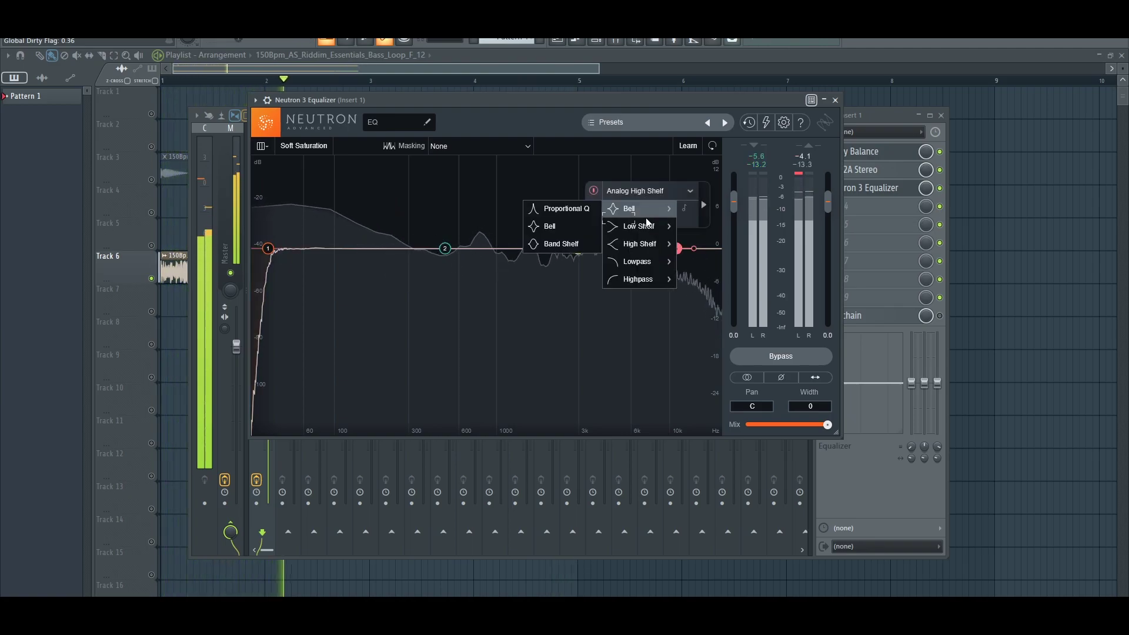
{"action": "left_click", "coordinate": [636, 259]}
{"action": "left_click_drag", "start_coordinate": [658, 249], "coordinate": [709, 251]}
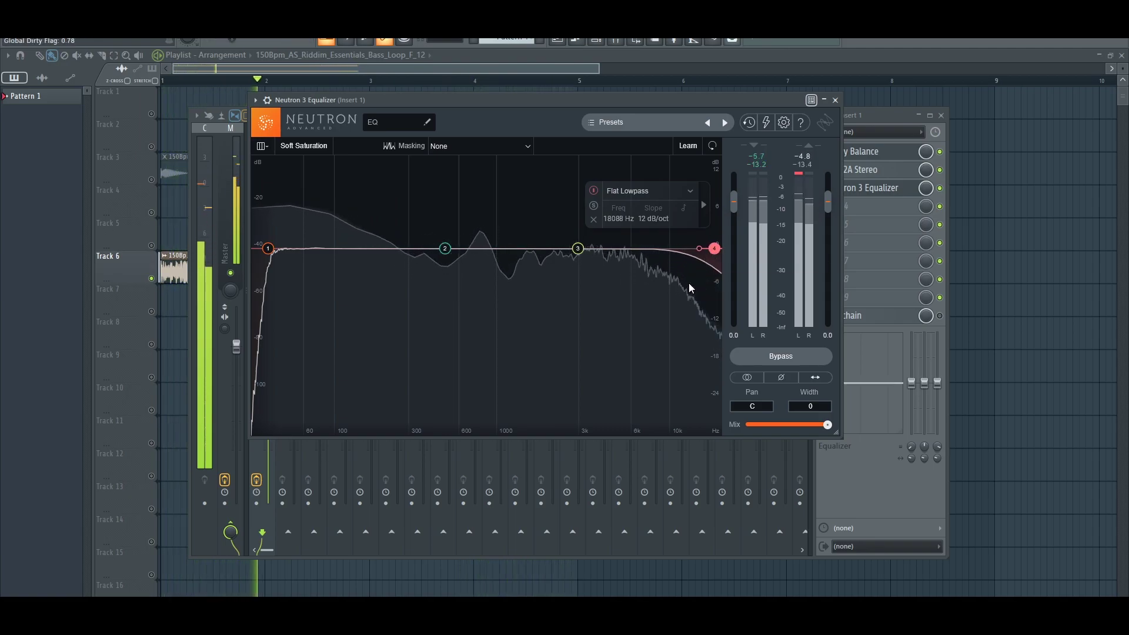
{"action": "key", "text": "space"}
{"action": "key", "text": "space"}
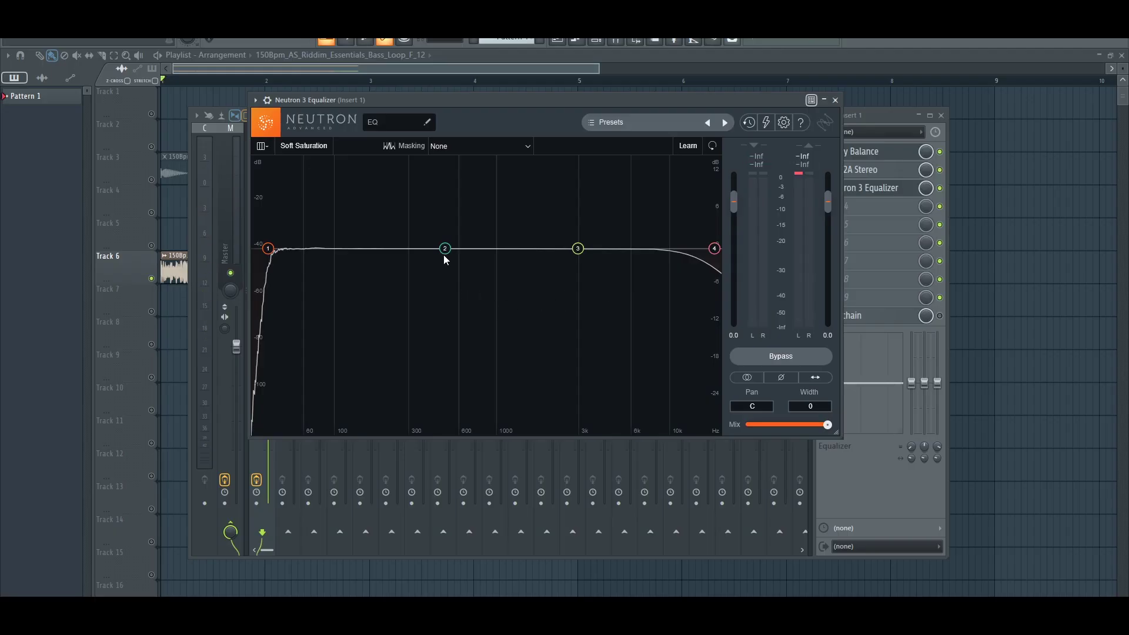
Cut the low mids during playback with band 2 and an added Proportional Q band 5 at about 309 Hz and -8.2 dB
{"action": "key", "text": "space"}
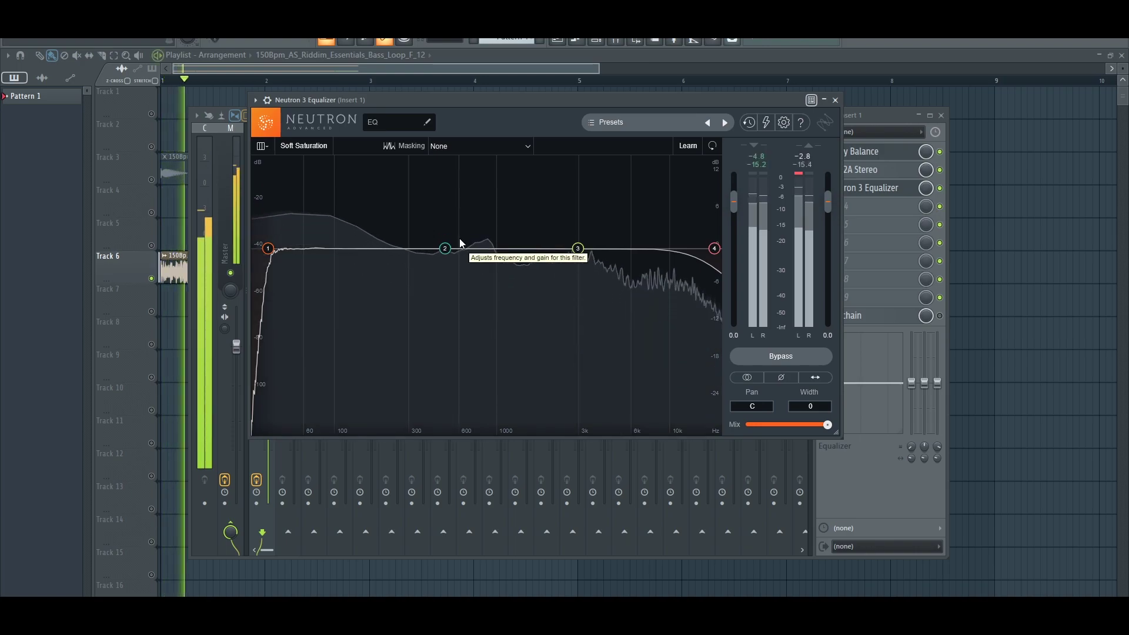
{"action": "left_click_drag", "start_coordinate": [445, 248], "coordinate": [411, 302]}
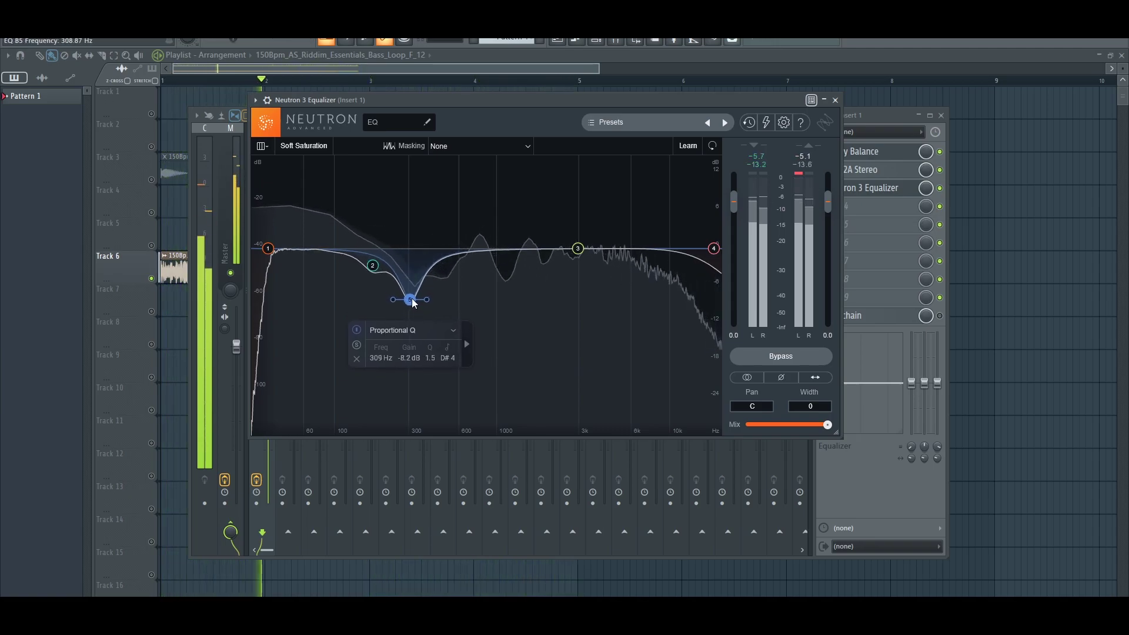
{"action": "left_click_drag", "start_coordinate": [376, 268], "coordinate": [381, 271]}
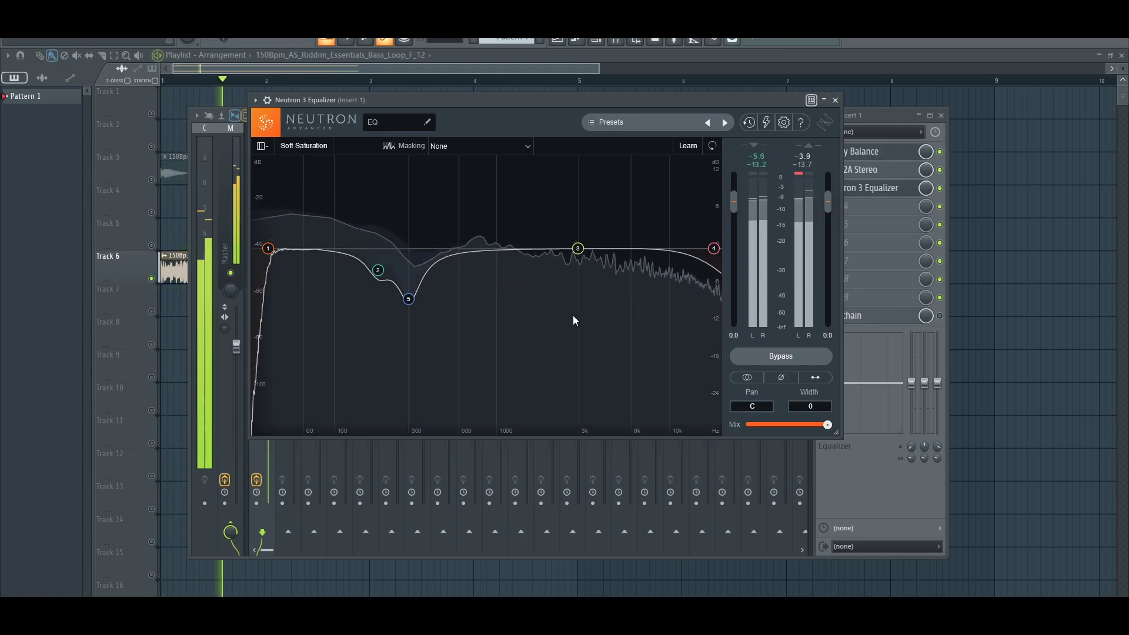
Compare the bass with and without the equalizer by toggling its global bypass twice during playback
{"action": "left_click", "coordinate": [791, 363]}
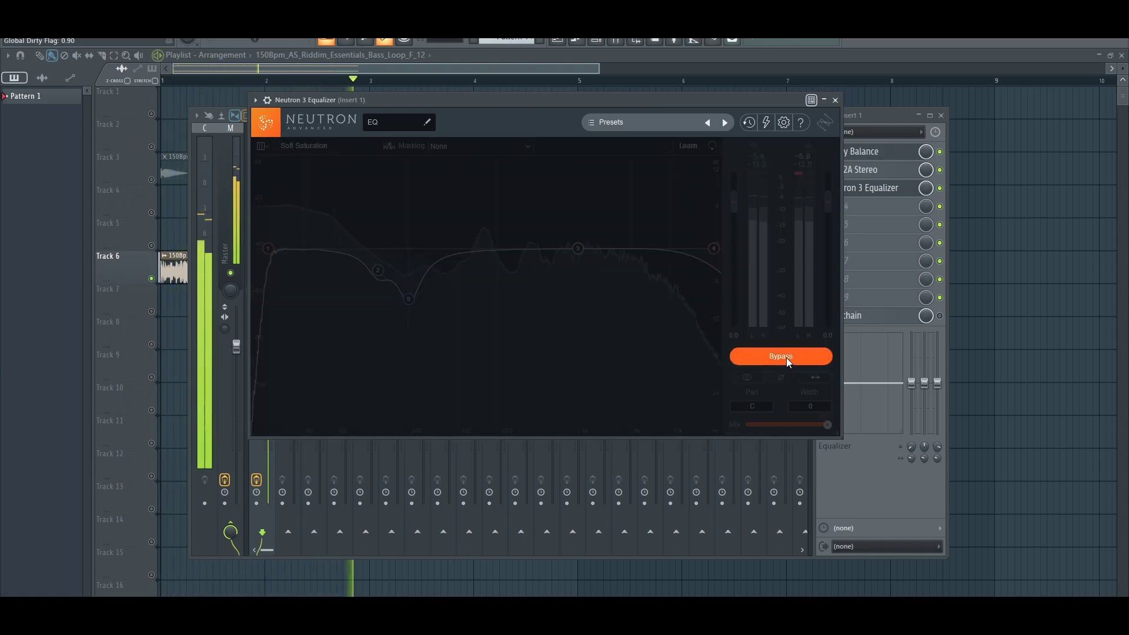
{"action": "left_click", "coordinate": [786, 359]}
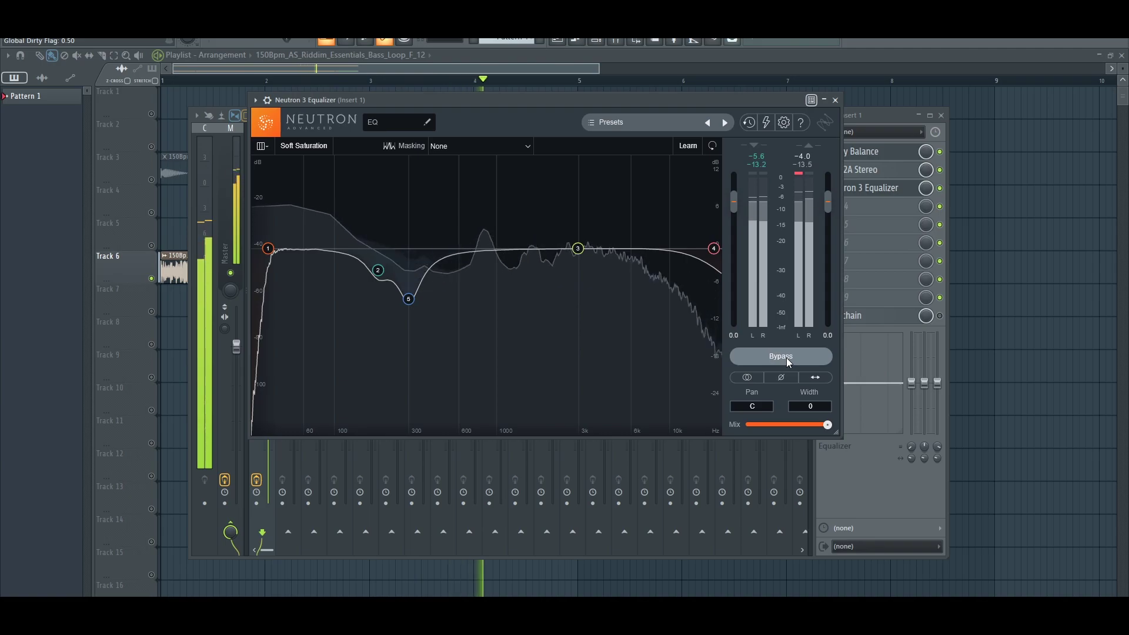
{"action": "left_click", "coordinate": [786, 358]}
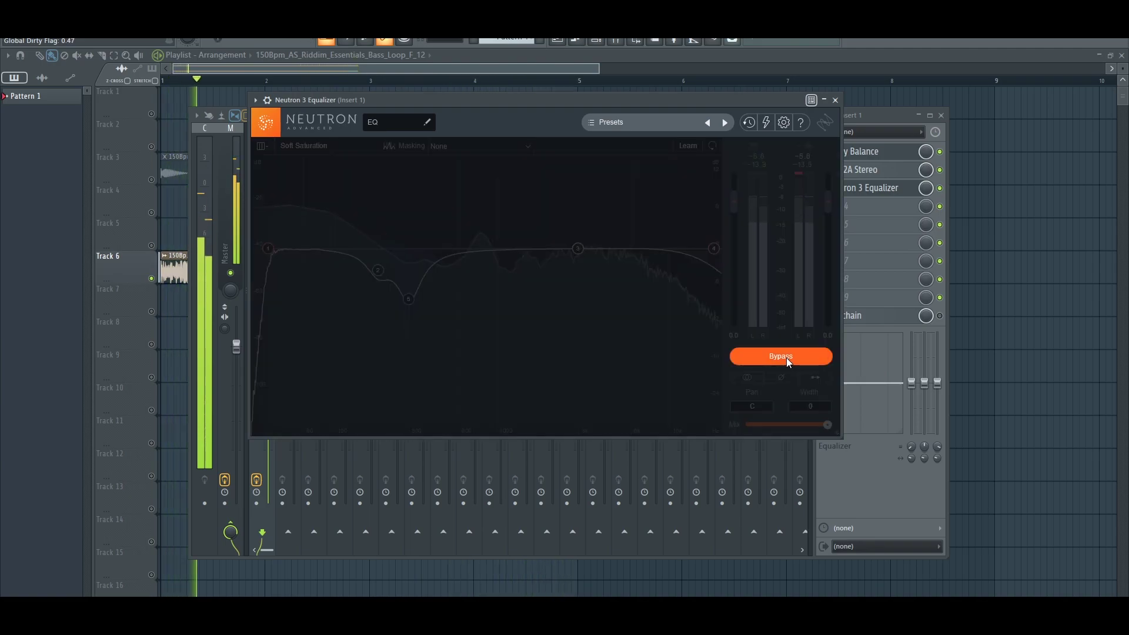
{"action": "left_click", "coordinate": [785, 358]}
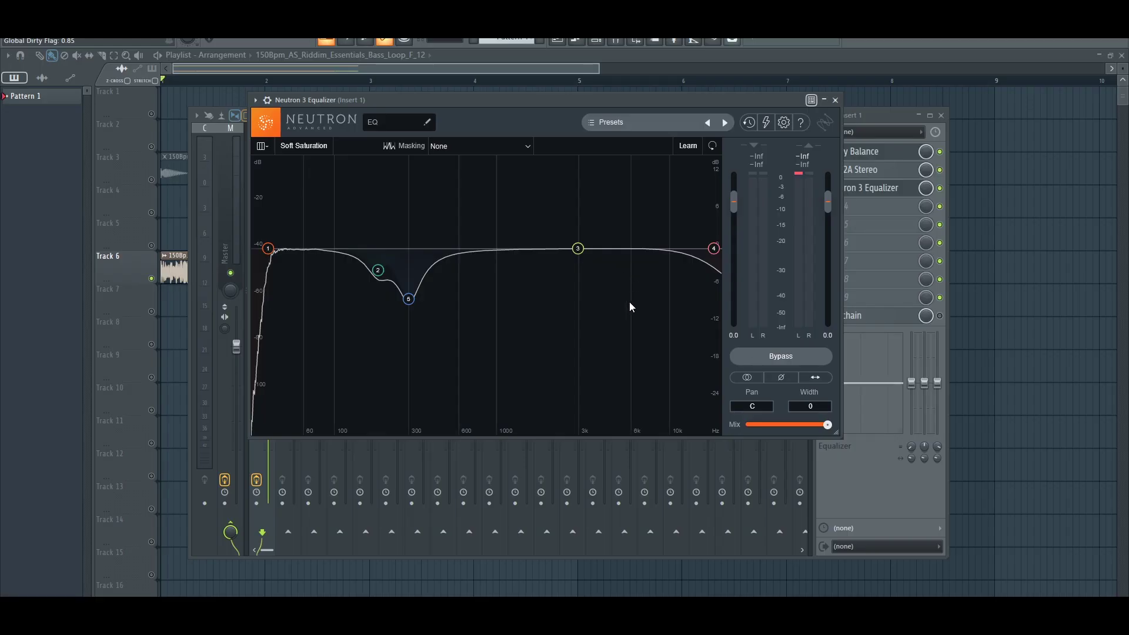
Add band 6 and a flat band 7 at 7778 Hz, then shape band 6 into a slight boost below 1 kHz during playback
{"action": "double_click", "coordinate": [524, 249]}
{"action": "double_click", "coordinate": [650, 249]}
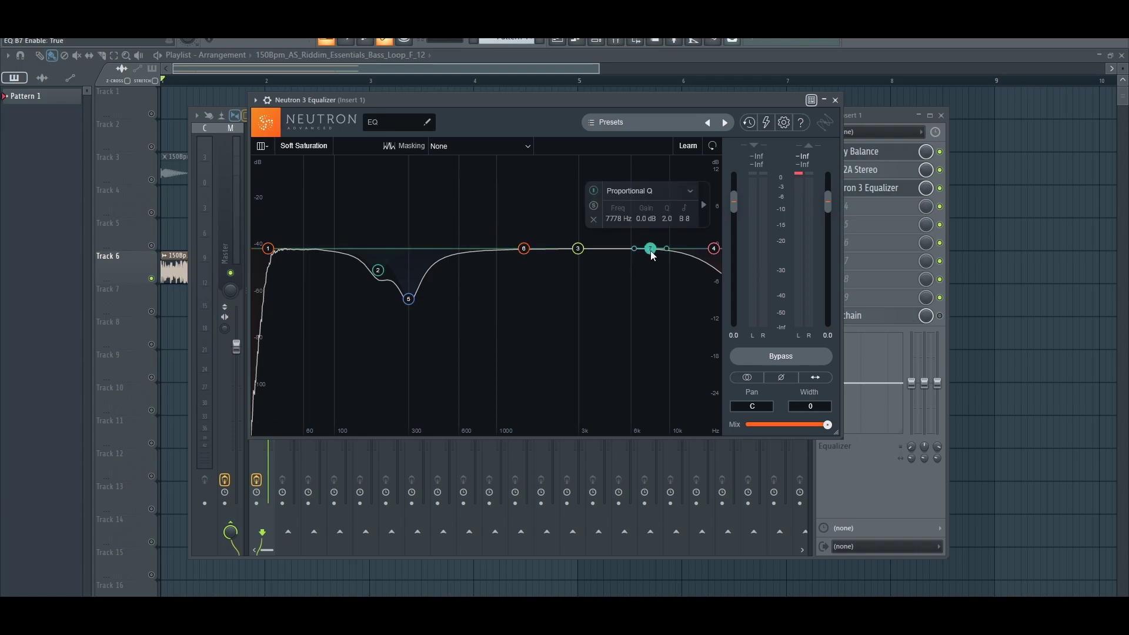
{"action": "key", "text": "space"}
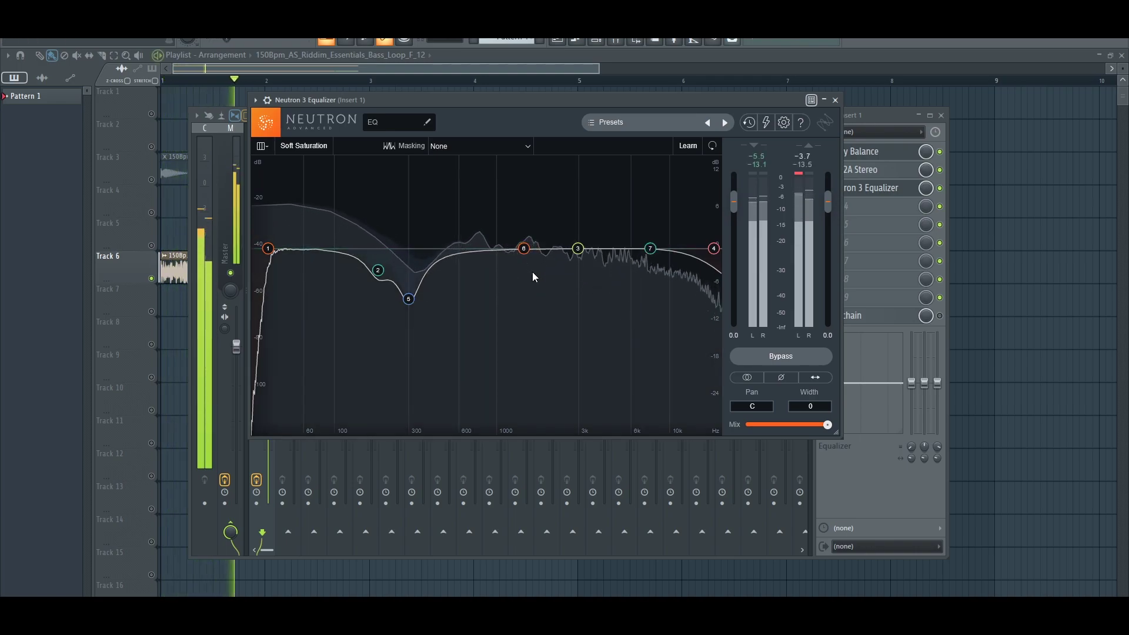
{"action": "mouse_move", "coordinate": [523, 249]}
{"action": "left_mouse_down"}
{"action": "mouse_move", "coordinate": [483, 246]}
{"action": "mouse_move", "coordinate": [483, 216]}
{"action": "mouse_move", "coordinate": [539, 250]}
{"action": "mouse_move", "coordinate": [537, 197]}
{"action": "mouse_move", "coordinate": [537, 232]}
{"action": "mouse_move", "coordinate": [485, 263]}
{"action": "mouse_move", "coordinate": [487, 207]}
{"action": "mouse_move", "coordinate": [482, 249]}
{"action": "mouse_move", "coordinate": [542, 271]}
{"action": "mouse_move", "coordinate": [527, 286]}
{"action": "left_mouse_up"}
Add a Proportional Q cut as band 8 at about 1581 Hz and fine-tune its depth and width
{"action": "double_click", "coordinate": [530, 249]}
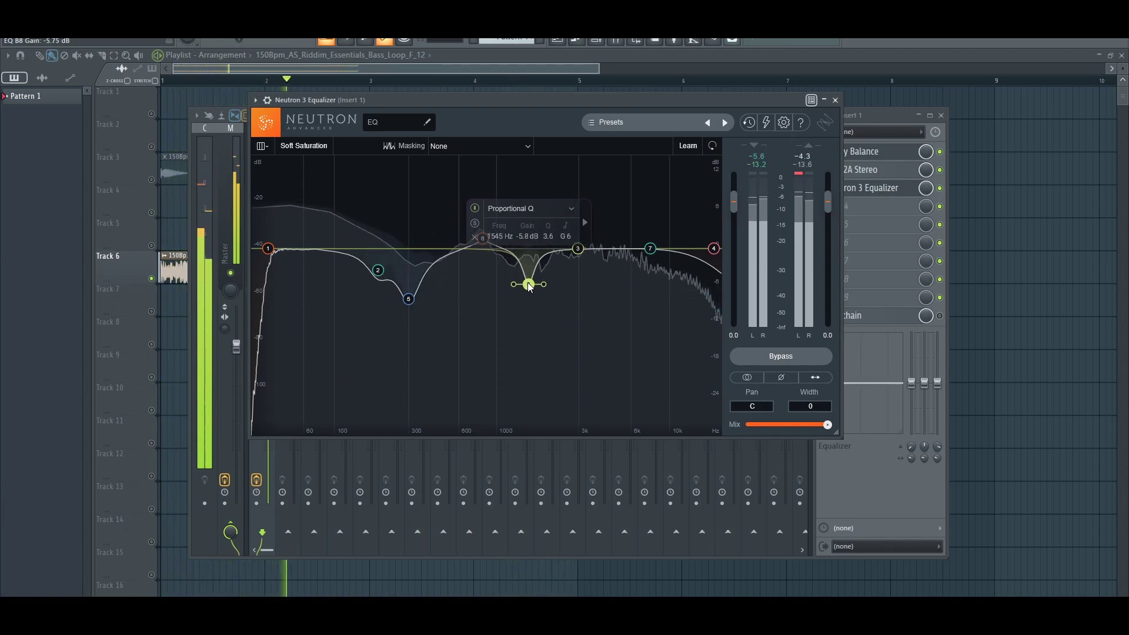
{"action": "left_click_drag", "start_coordinate": [529, 285], "coordinate": [535, 279]}
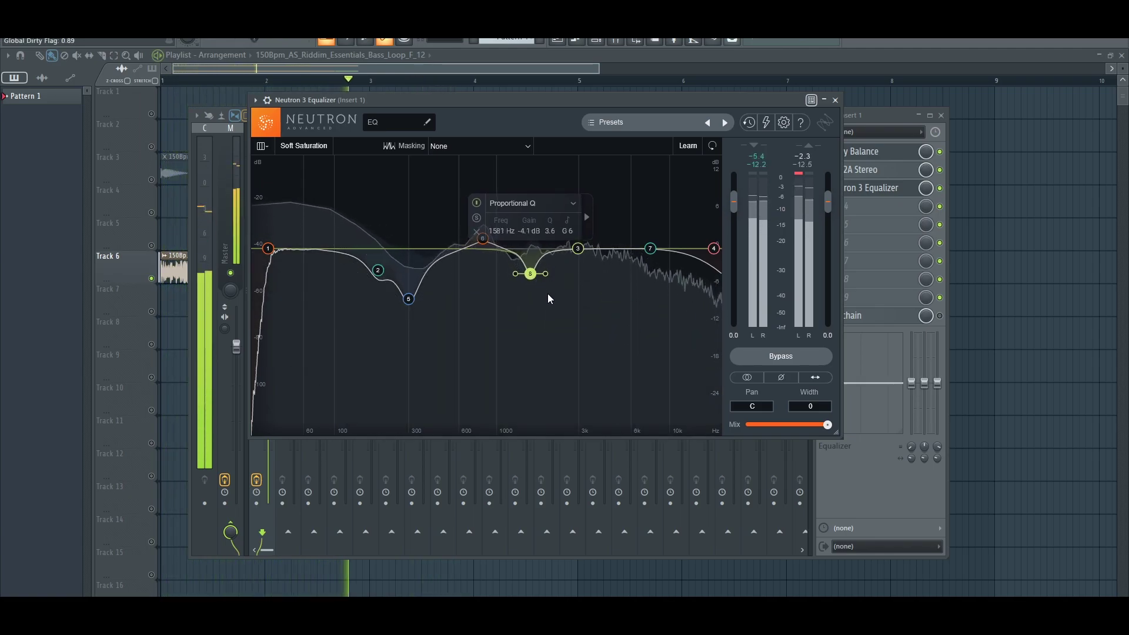
{"action": "left_click", "coordinate": [548, 299]}
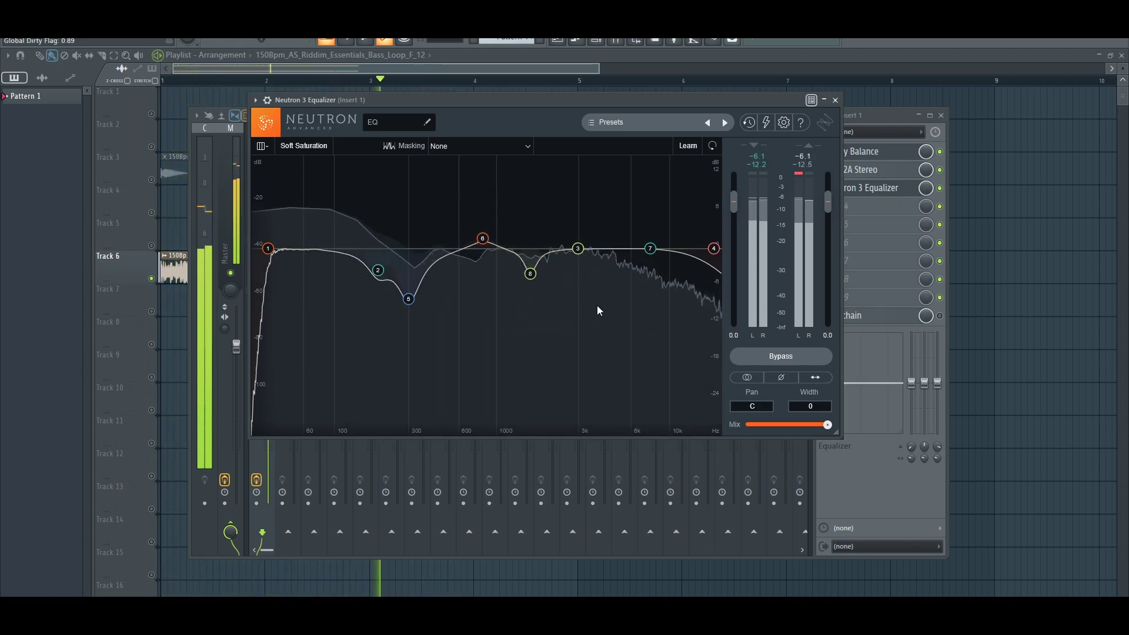
{"action": "left_click", "coordinate": [532, 273]}
{"action": "left_click_drag", "start_coordinate": [546, 275], "coordinate": [530, 278]}
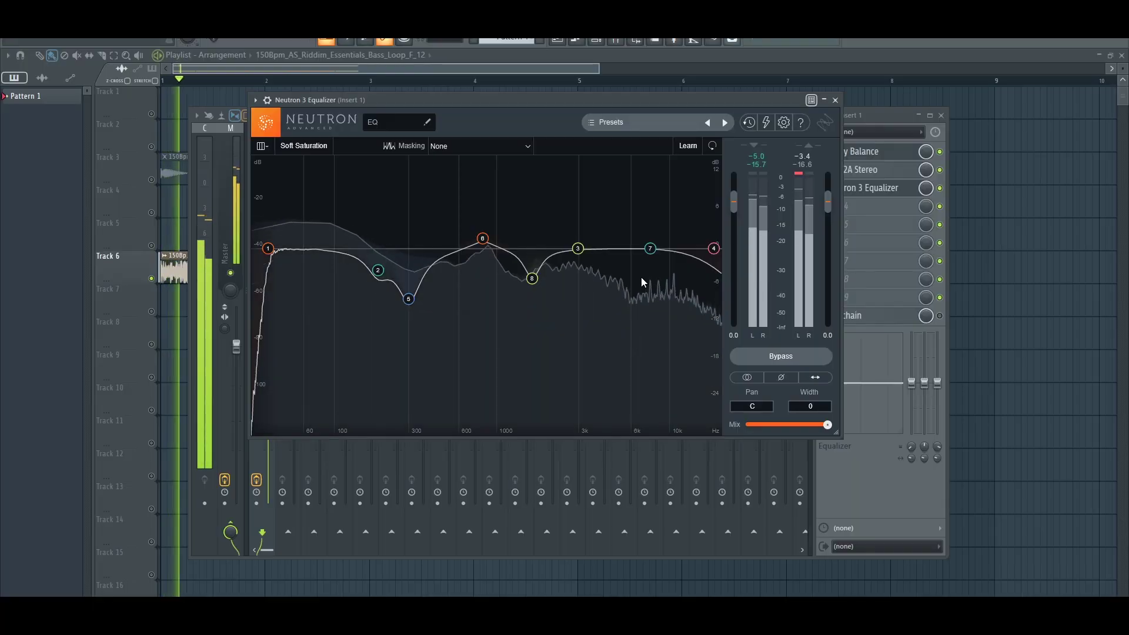
Move band 3 to about 3590 Hz at -0.1 dB and raise band 7 into a wide, gentle boost above 10 kHz
{"action": "left_click_drag", "start_coordinate": [581, 250], "coordinate": [592, 250]}
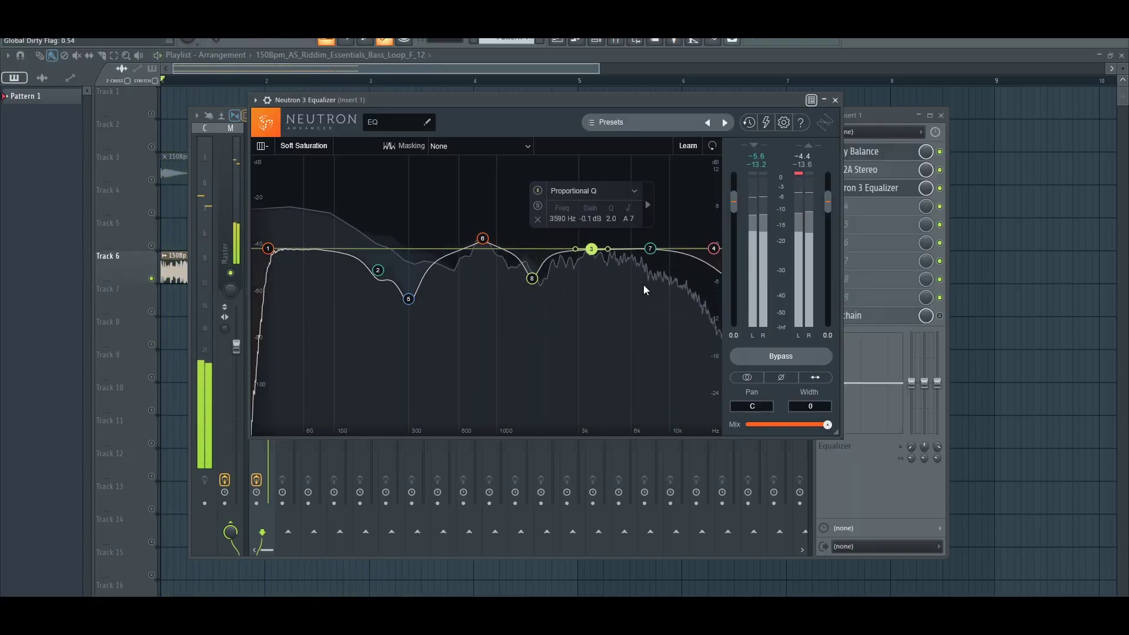
{"action": "left_click", "coordinate": [650, 248]}
{"action": "left_click_drag", "start_coordinate": [650, 250], "coordinate": [699, 234]}
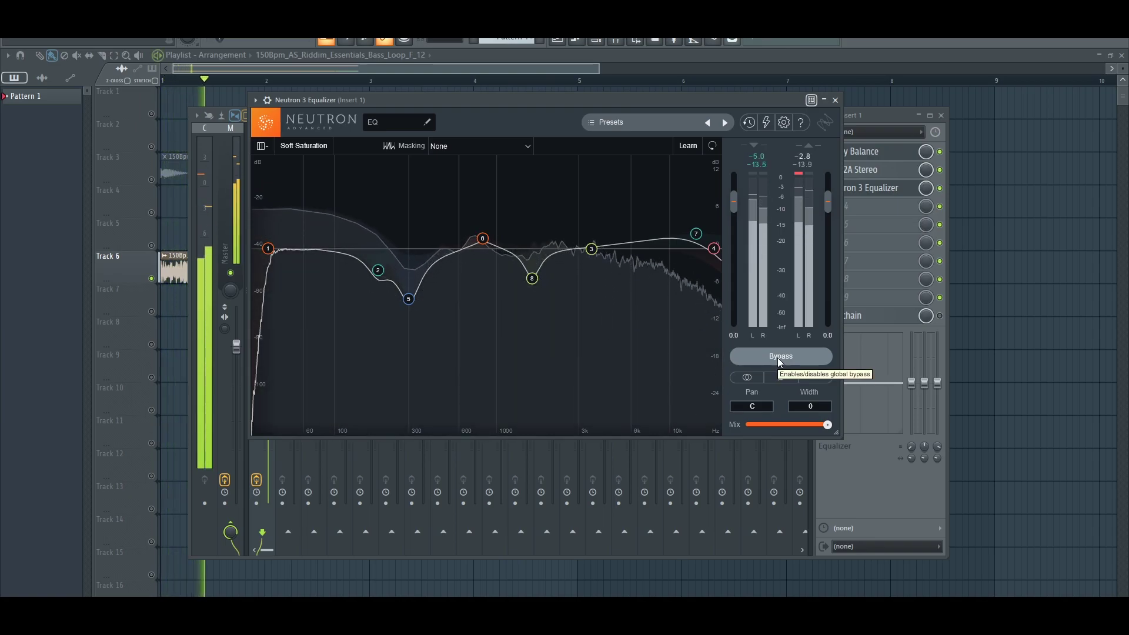
Compare the soloed bass with and without the eight-band curve using global bypass during playback, leave the equalizer active and close it
{"action": "left_click", "coordinate": [779, 359]}
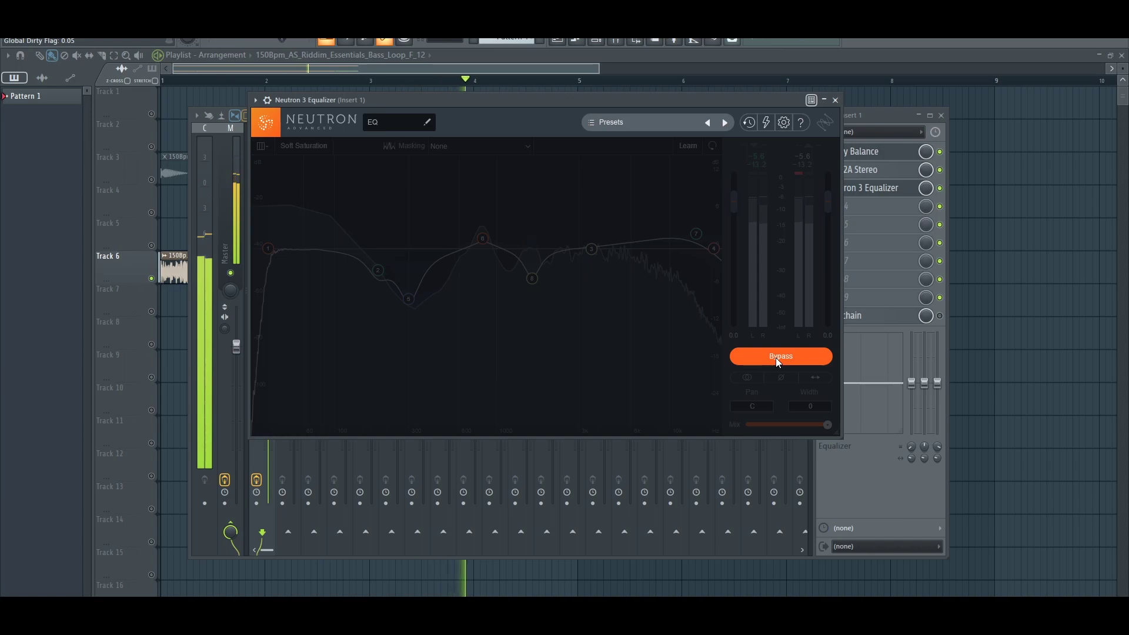
{"action": "left_click", "coordinate": [775, 358]}
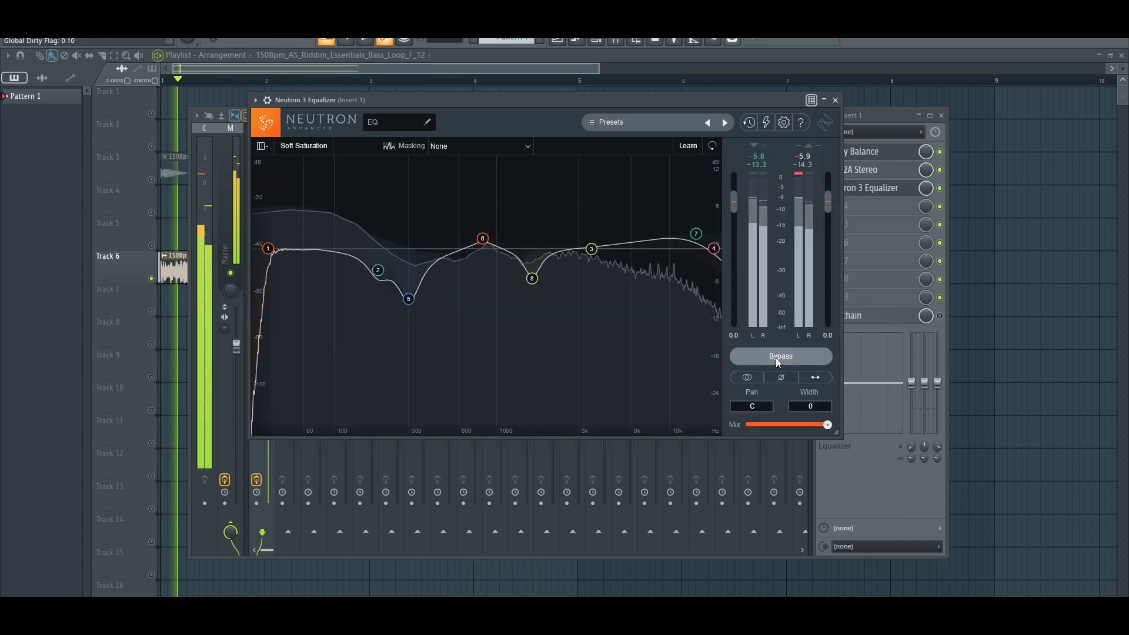
{"action": "left_click", "coordinate": [774, 358]}
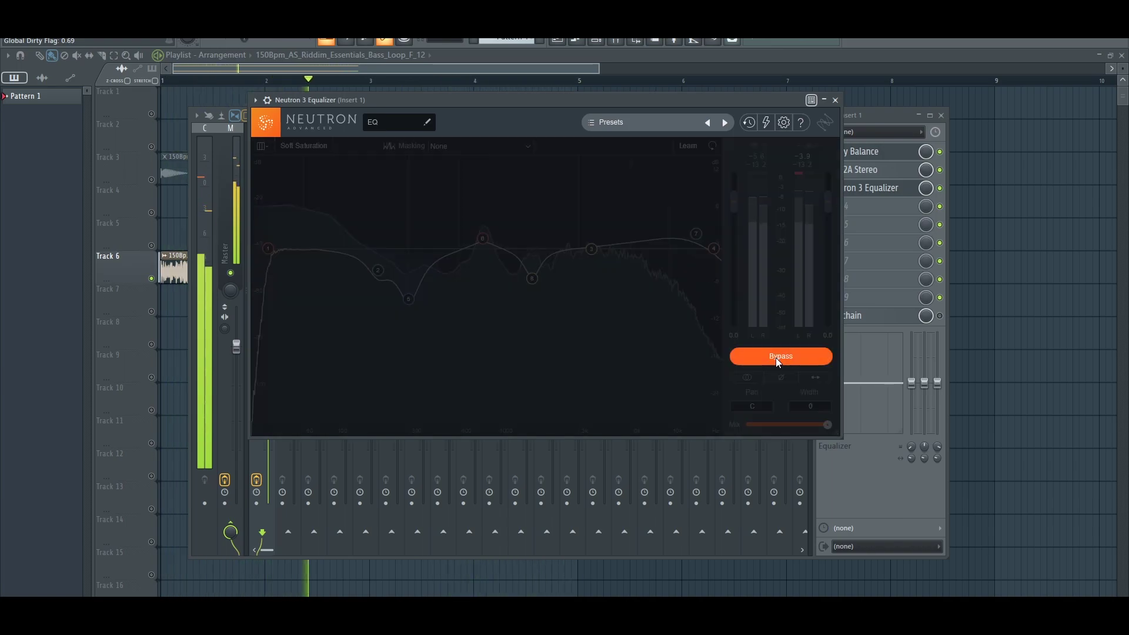
{"action": "left_click", "coordinate": [774, 357]}
{"action": "left_click", "coordinate": [775, 357]}
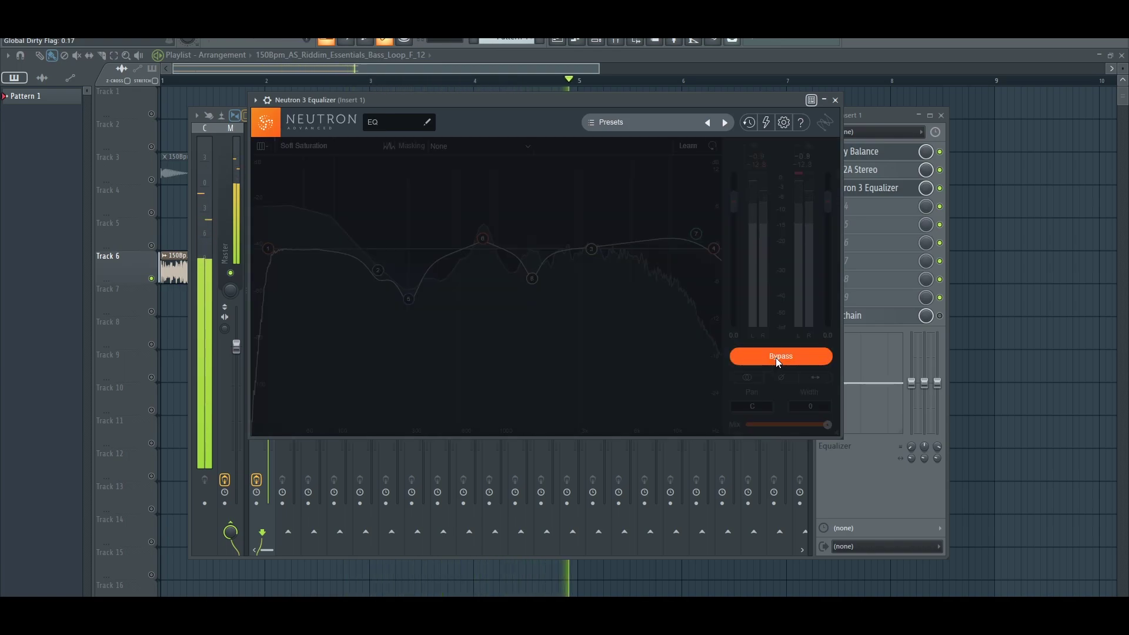
{"action": "left_click", "coordinate": [774, 357]}
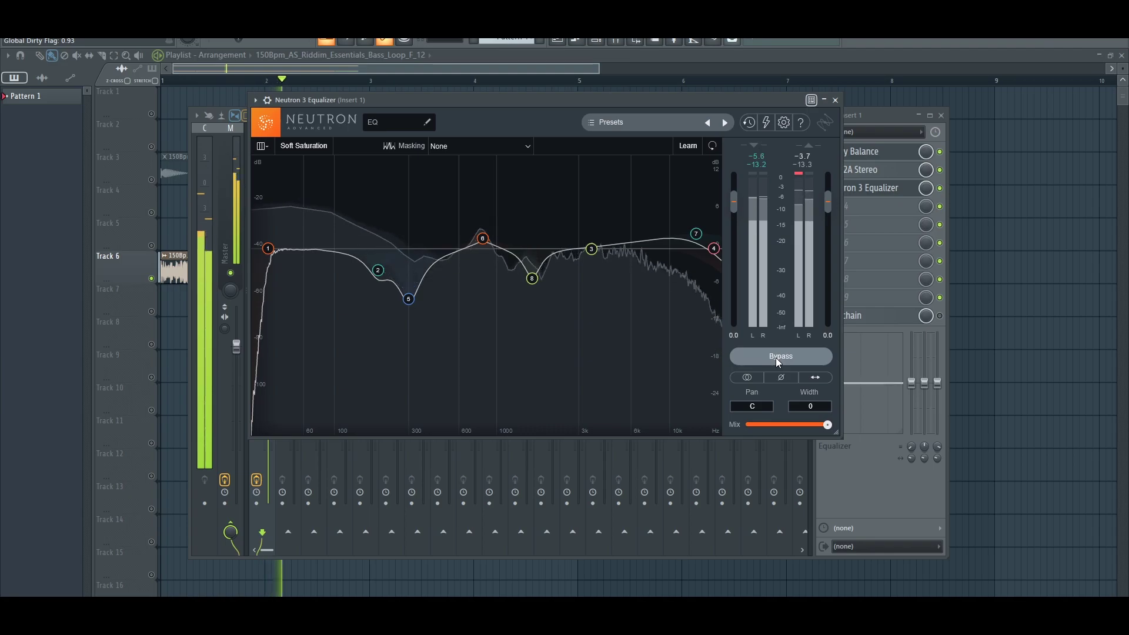
{"action": "left_click", "coordinate": [835, 100]}
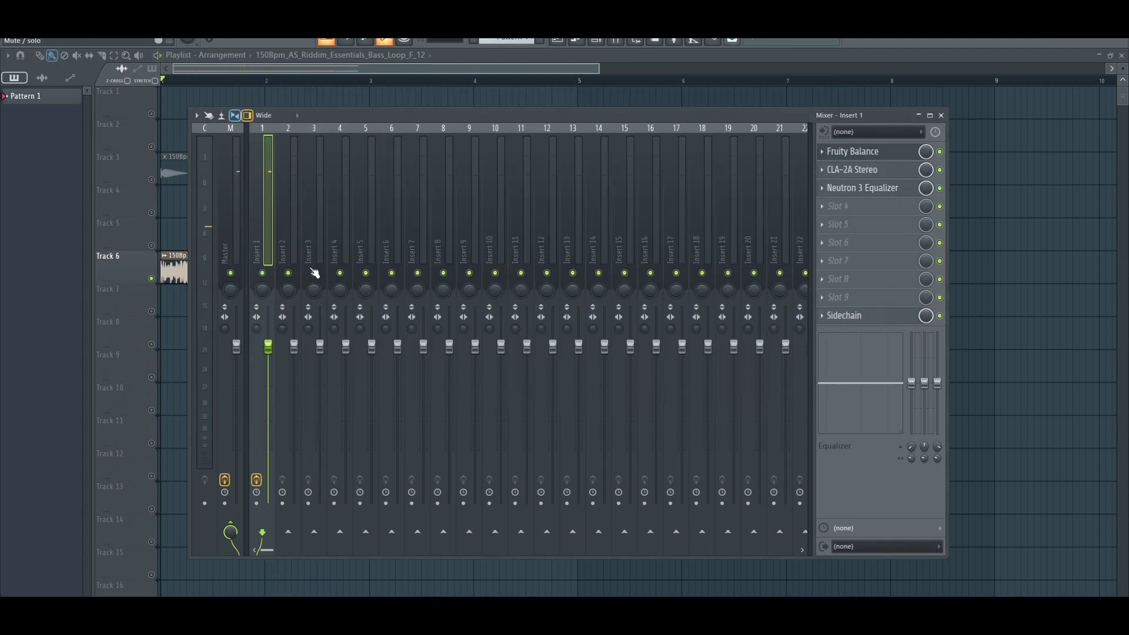
Unsolo Track 6 in the playlist, then reopen the Neutron 3 Equalizer on Insert 1 and play the bass together with the drum loop
{"action": "key", "text": "F9"}
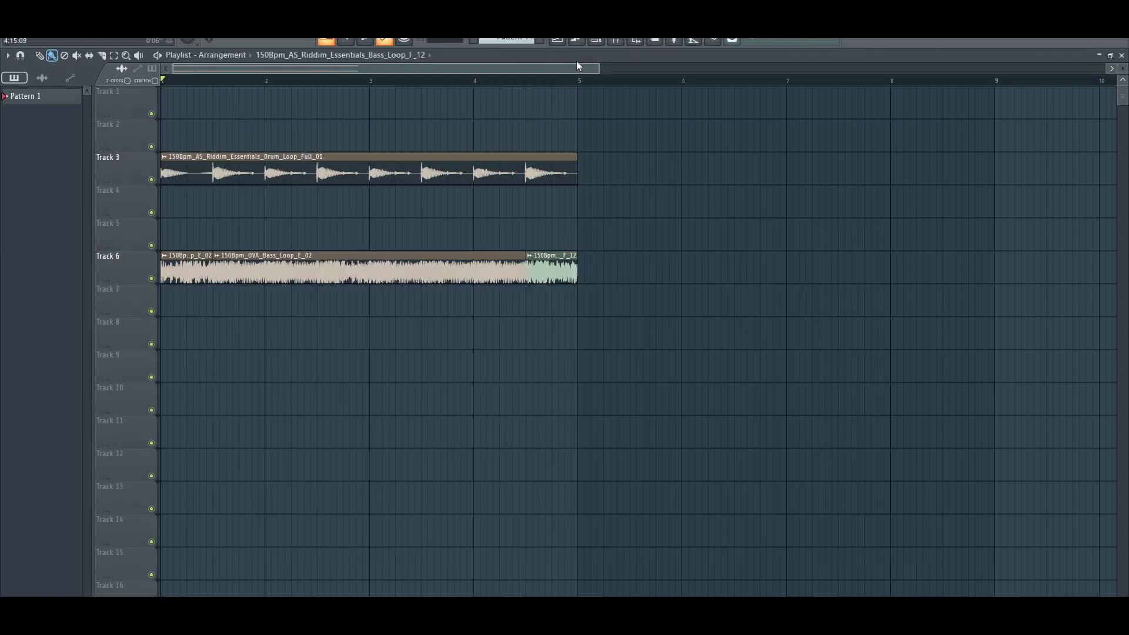
{"action": "left_click", "coordinate": [615, 43]}
{"action": "left_click", "coordinate": [862, 188]}
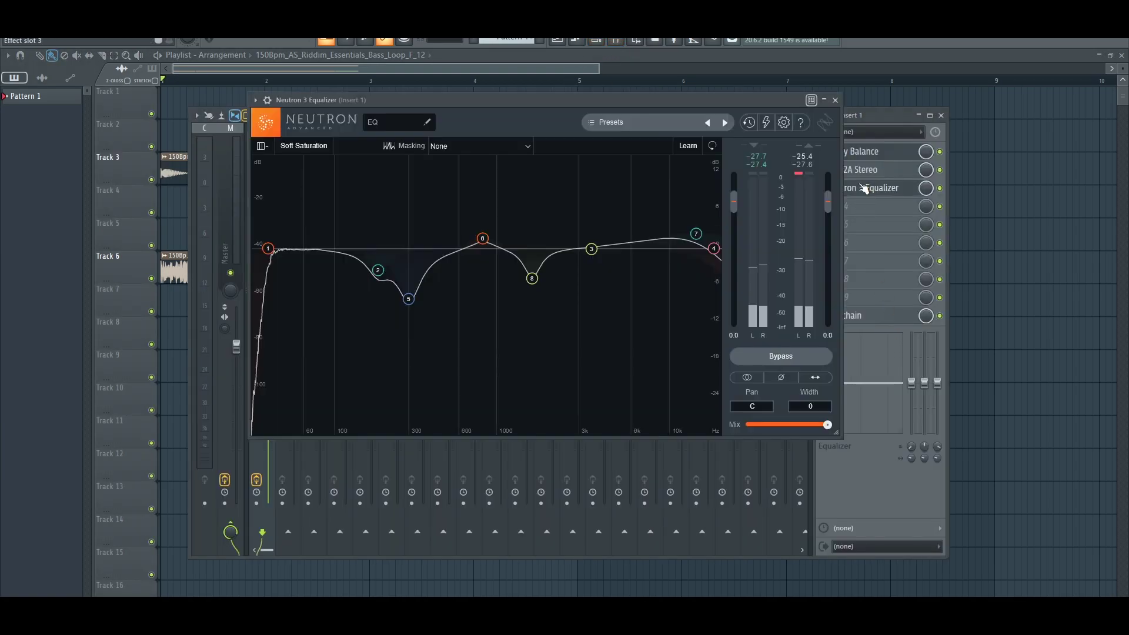
{"action": "key", "text": "space"}
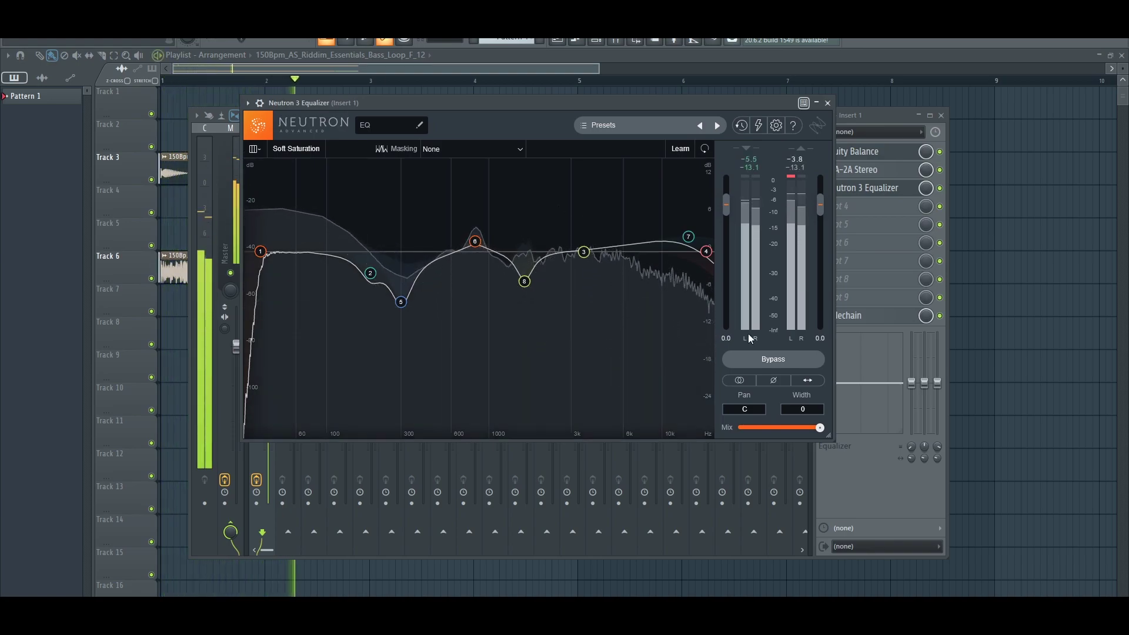
Compare the equalized and unprocessed bass against the drums by repeatedly toggling the equalizer's global bypass, leaving the equalizer active
{"action": "left_click", "coordinate": [770, 360]}
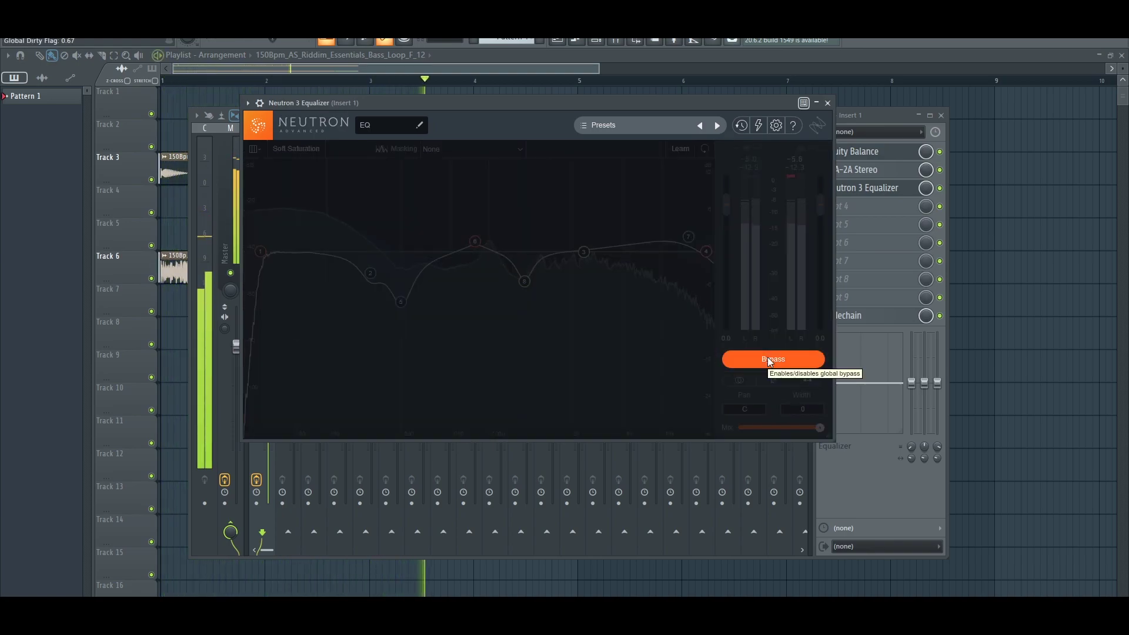
{"action": "left_click", "coordinate": [768, 360]}
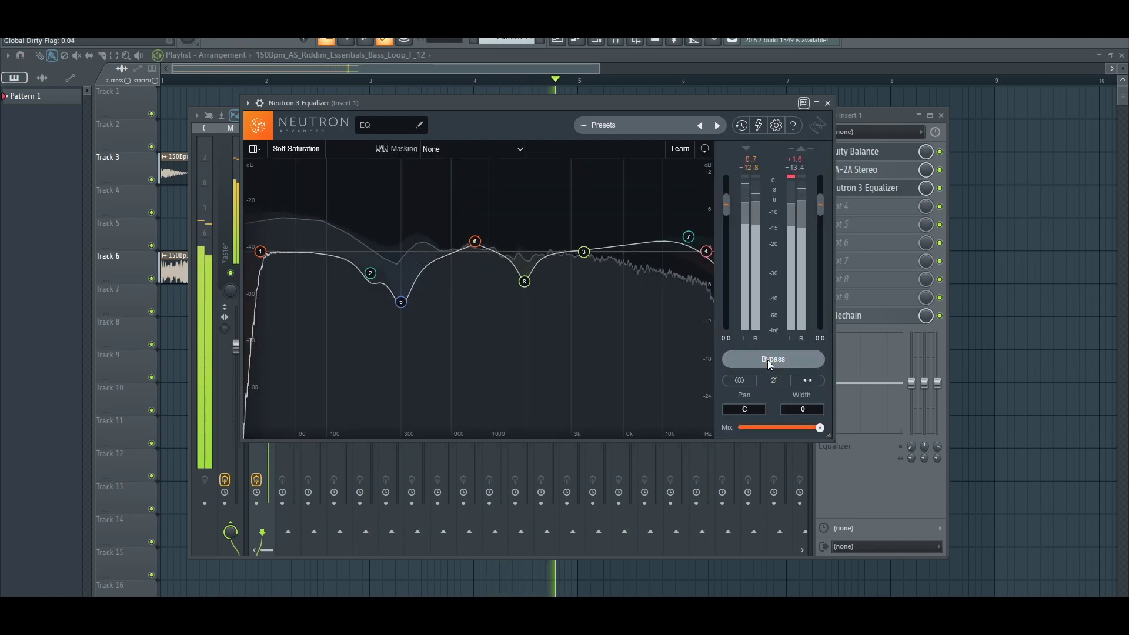
{"action": "left_click", "coordinate": [767, 360]}
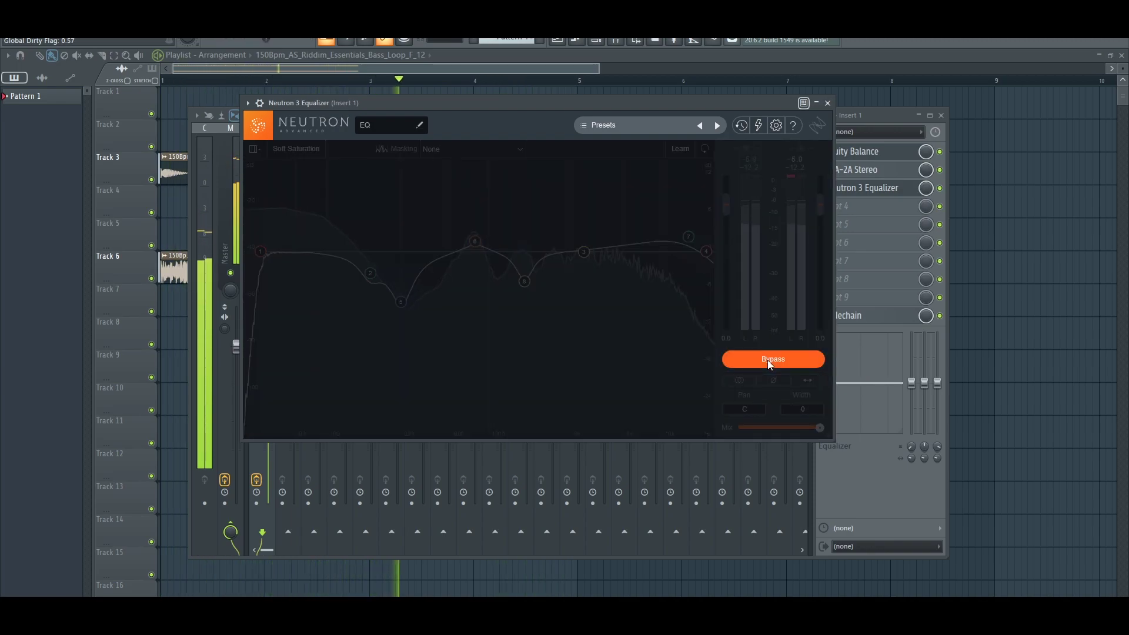
{"action": "left_click", "coordinate": [767, 360]}
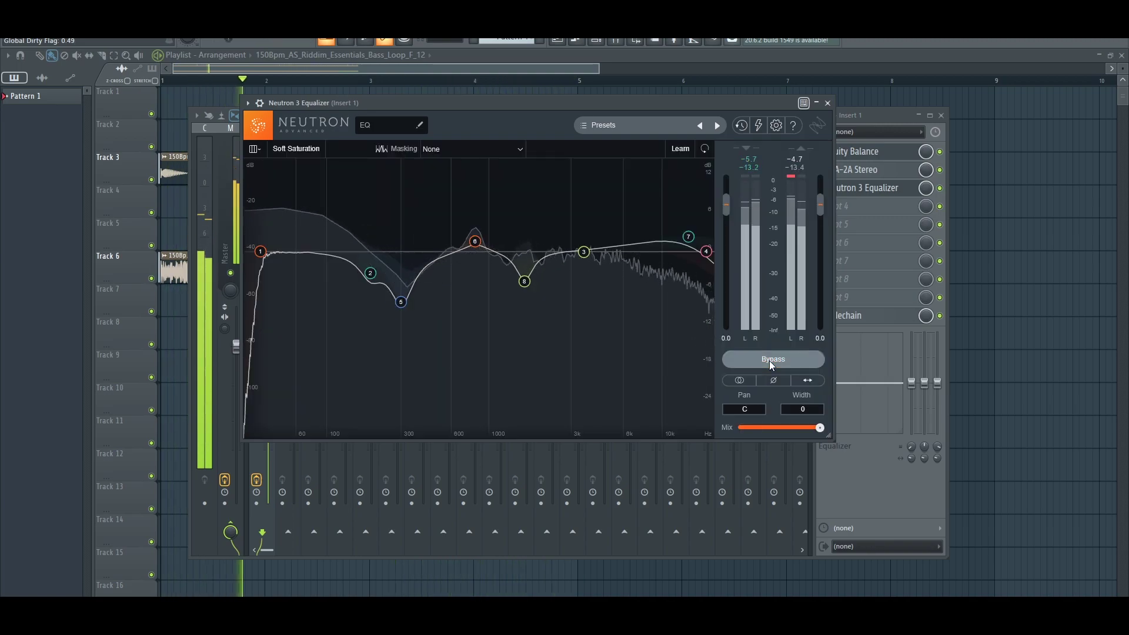
{"action": "left_click", "coordinate": [770, 361]}
{"action": "left_click", "coordinate": [769, 361]}
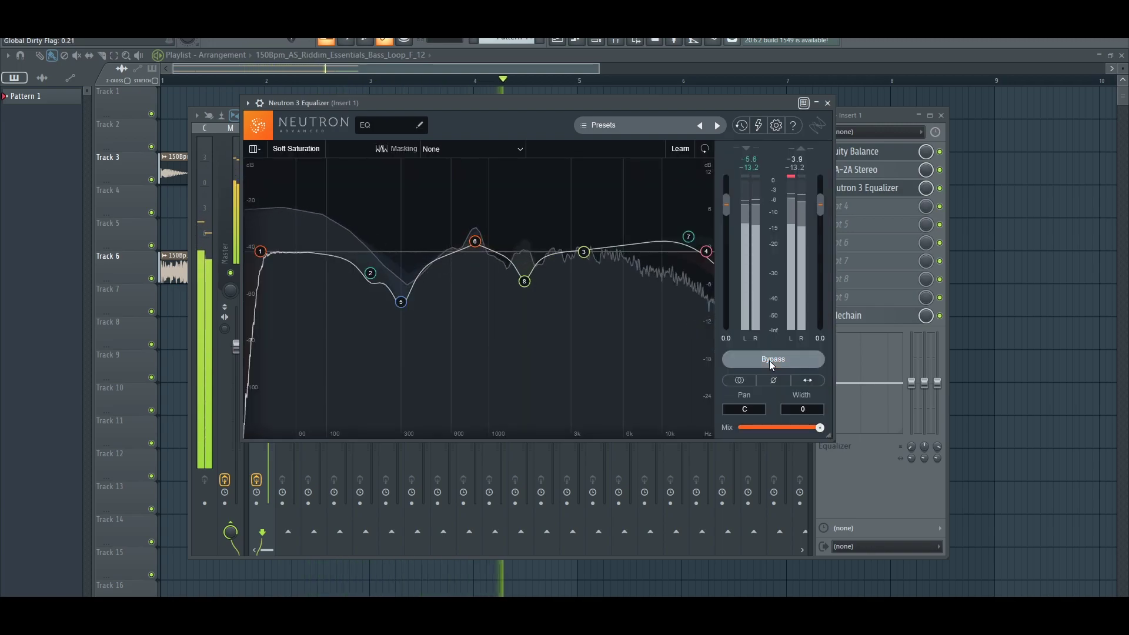
{"action": "left_click", "coordinate": [768, 361]}
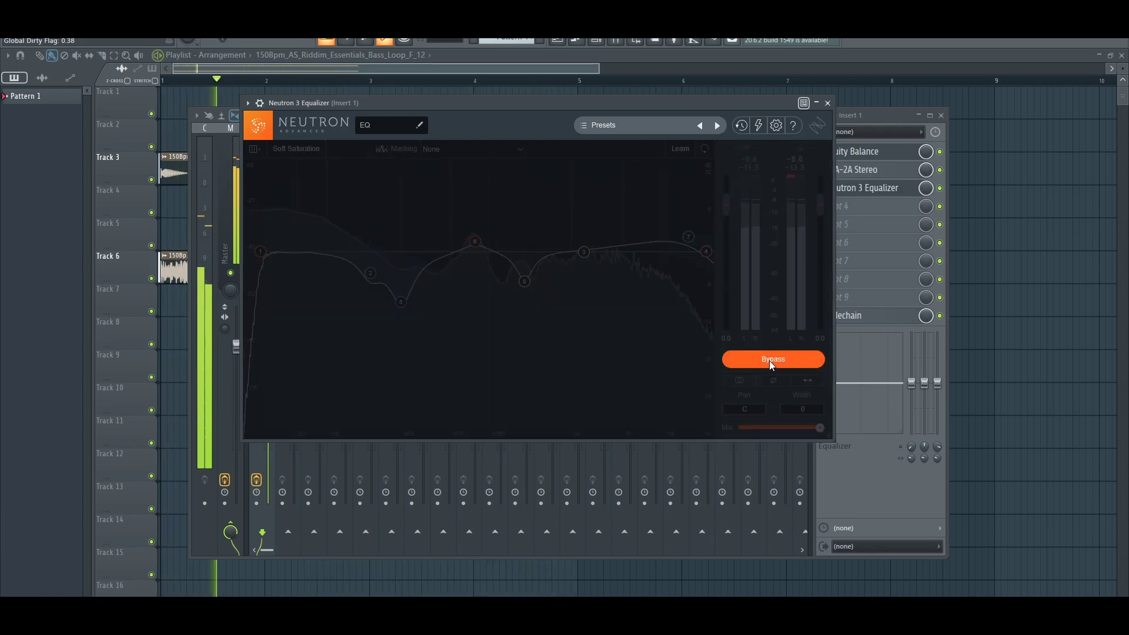
{"action": "left_click", "coordinate": [769, 361]}
{"action": "left_click", "coordinate": [769, 361]}
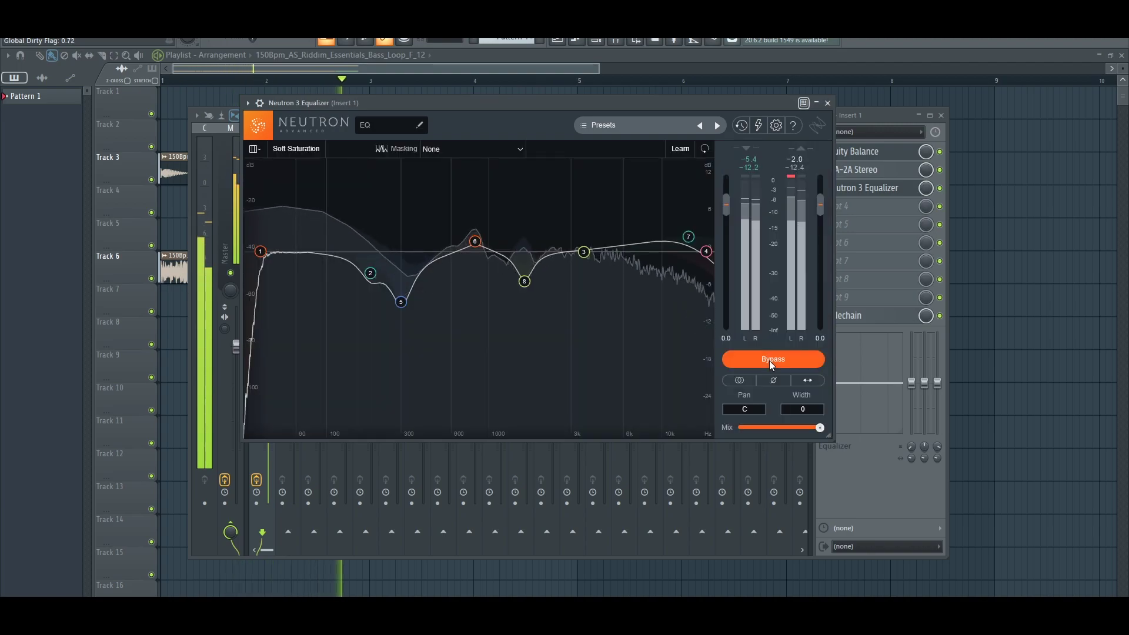
{"action": "left_click", "coordinate": [769, 361]}
{"action": "left_click", "coordinate": [768, 361]}
{"action": "left_click", "coordinate": [769, 361]}
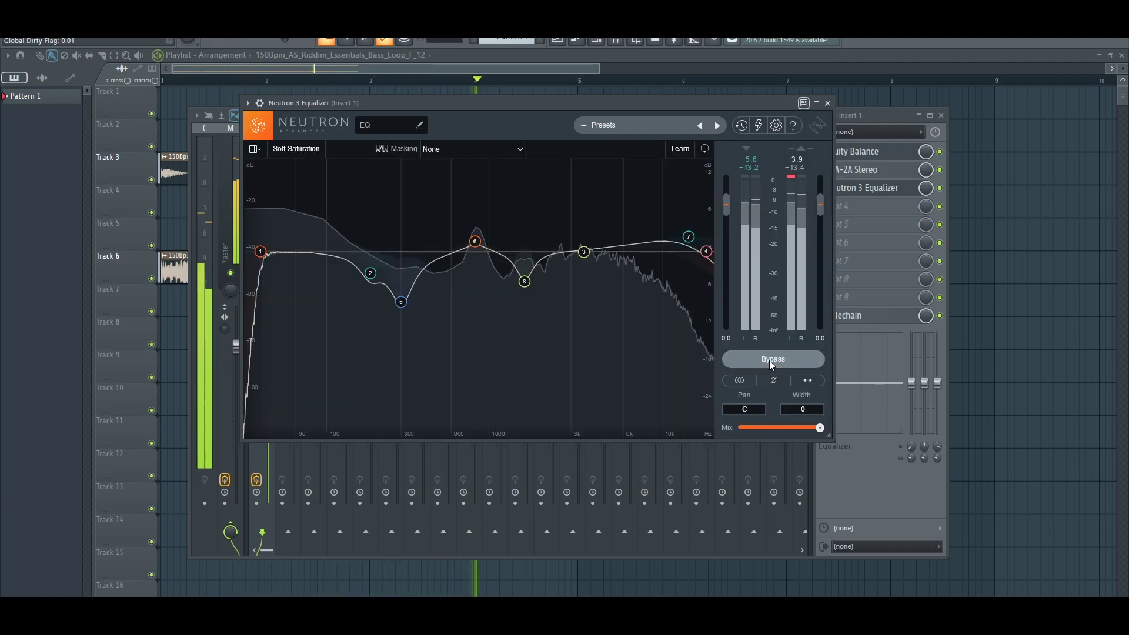